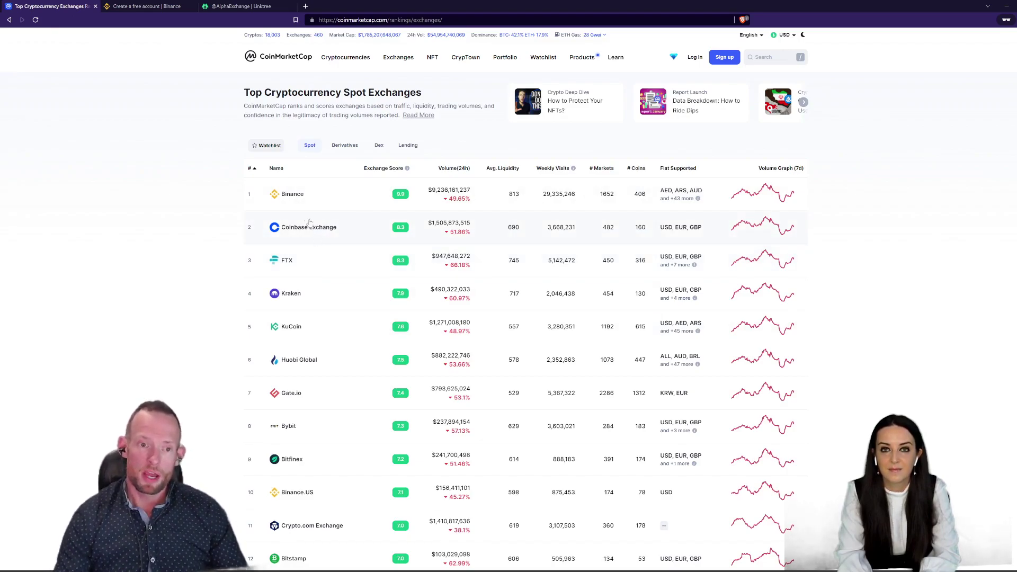
left_click(292, 194)
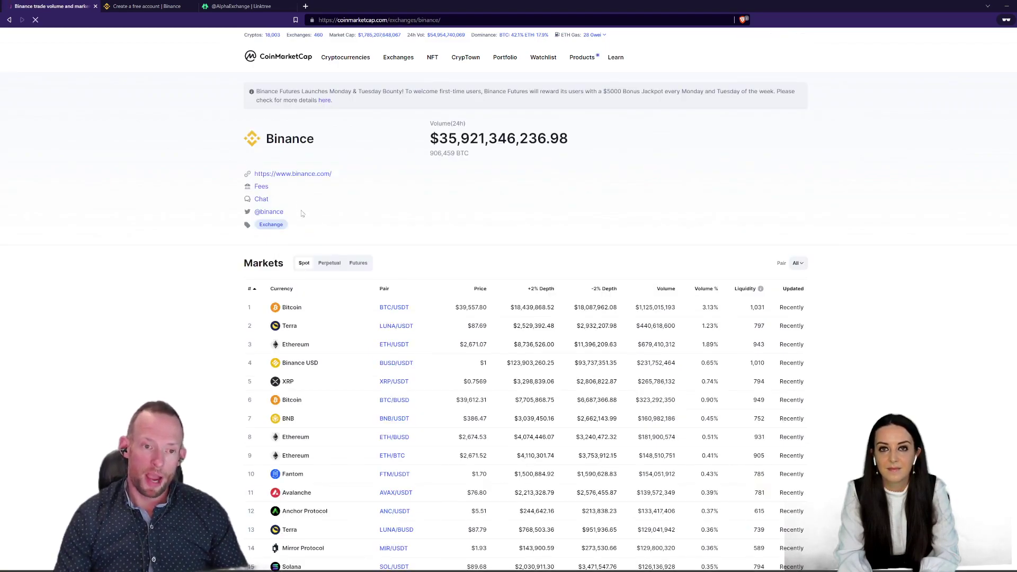
left_click(294, 175)
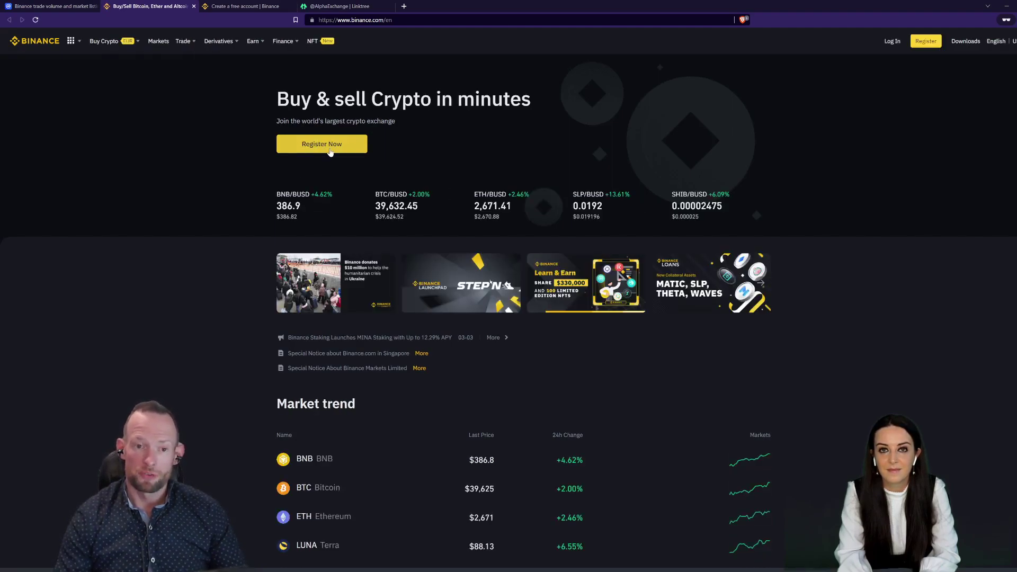
Start Binance registration with Canada confirmed as residence and select the prefilled referral ID.
left_click(328, 150)
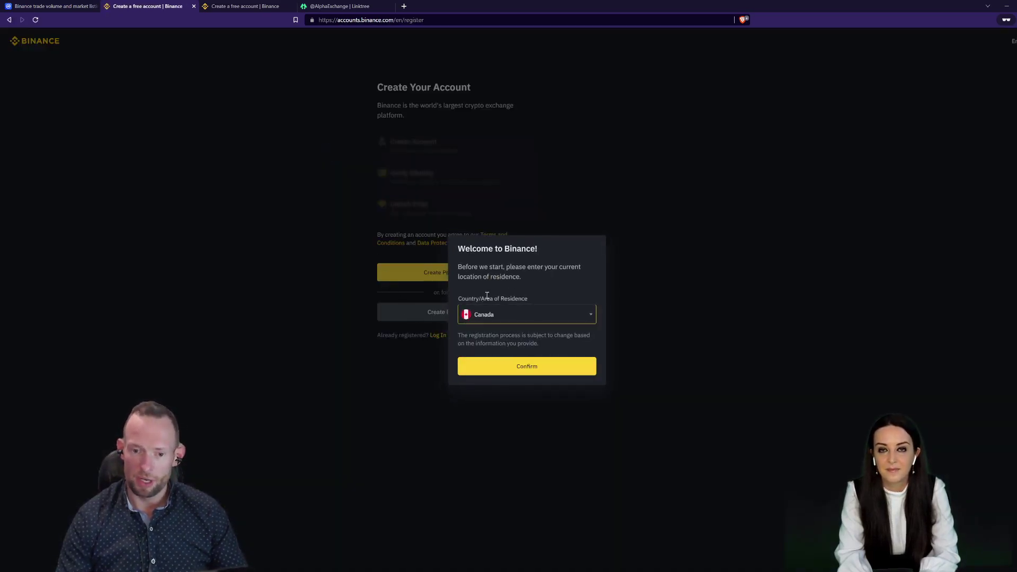
left_click(529, 368)
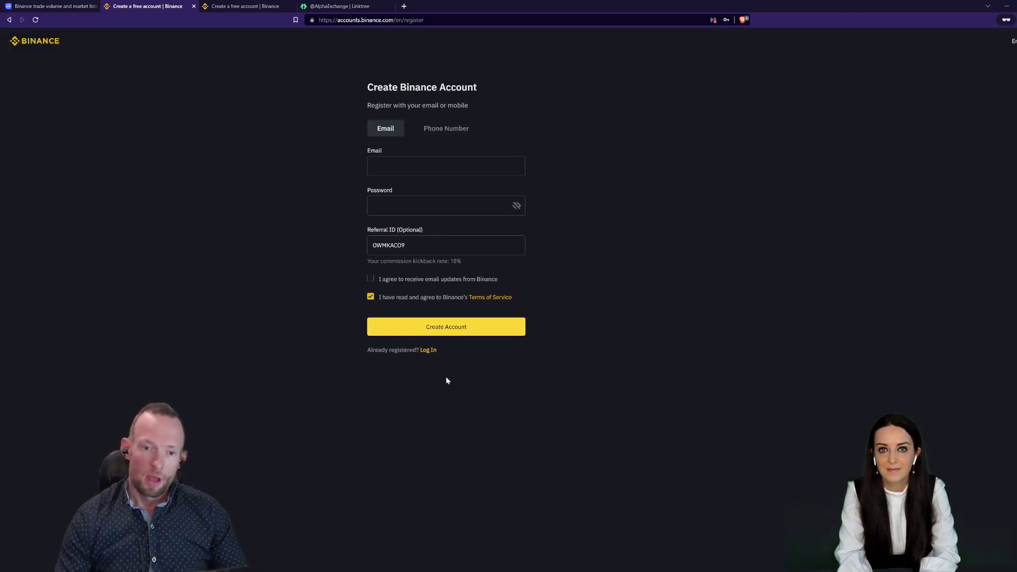
left_click_drag(417, 245, 374, 245)
Highlight the 10% commission kickback rate, then switch to the AlphaExchange Linktree page.
left_click(361, 246)
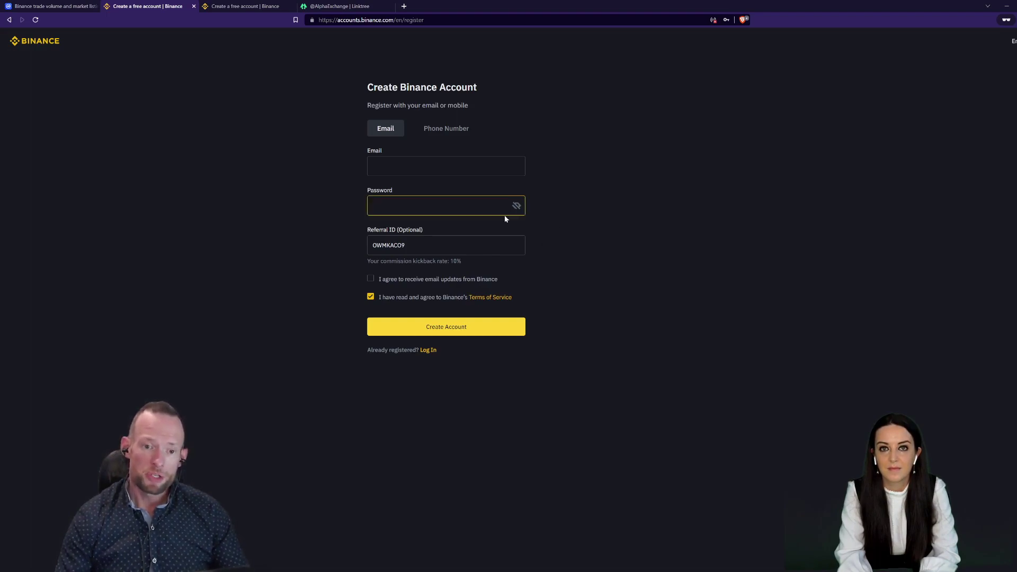
double_click(456, 261)
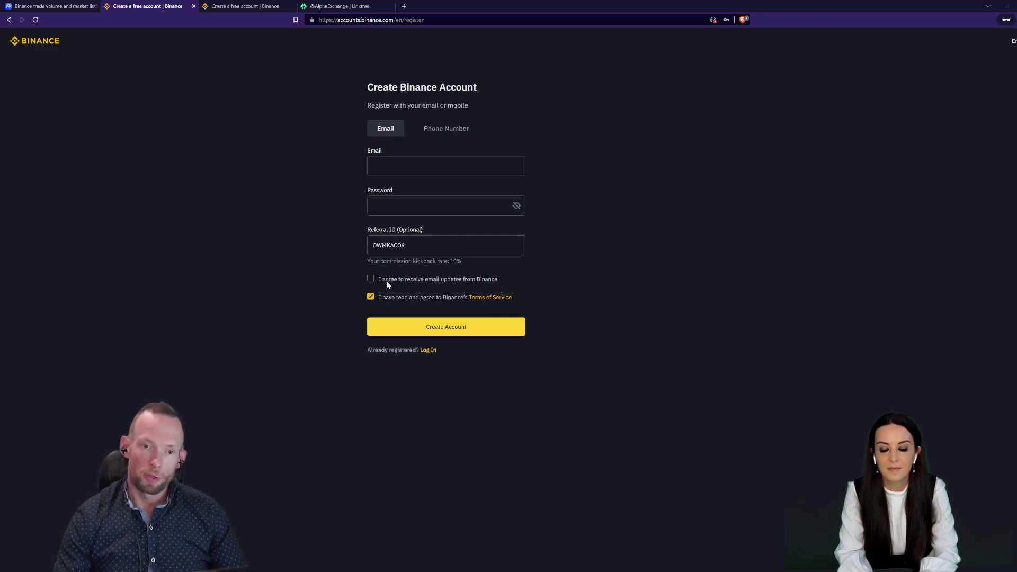
left_click(327, 6)
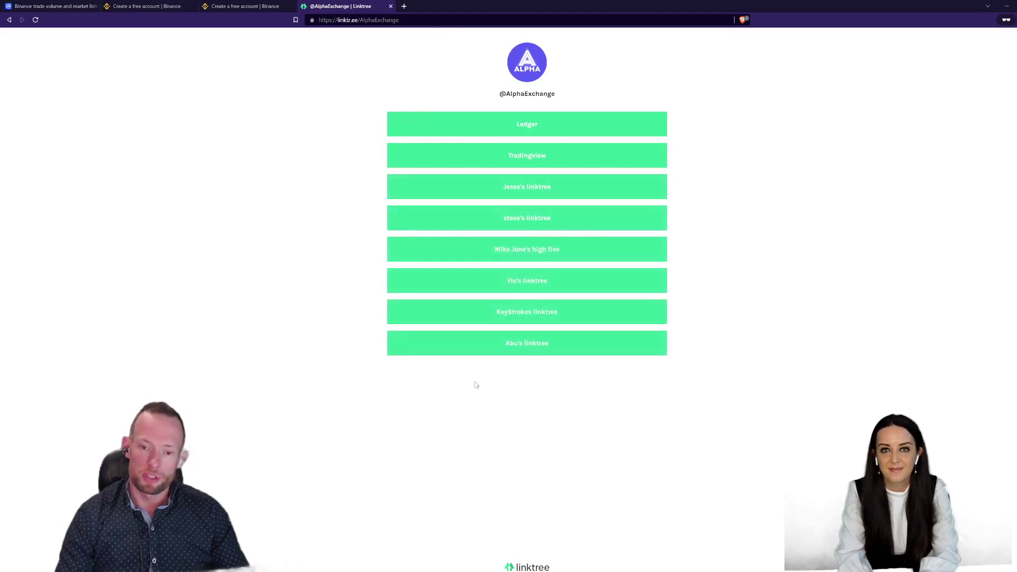
Open the crypto referrals Linktree and follow the 'Binance Global Referral + Bonus Loot Box' link.
left_click(527, 281)
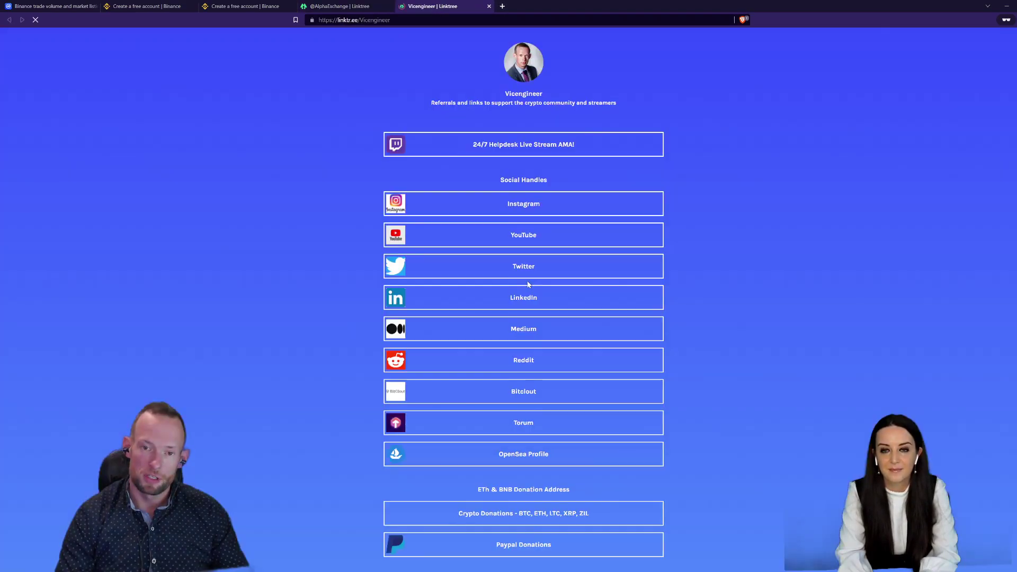
scroll(526, 296, "down", 3)
scroll(486, 392, "down", 4)
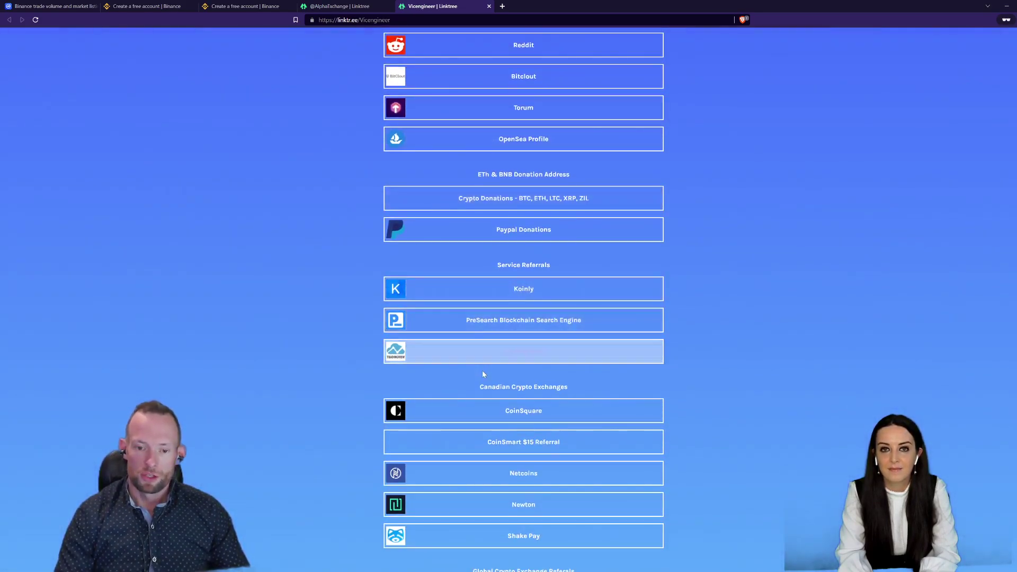
scroll(482, 374, "down", 3)
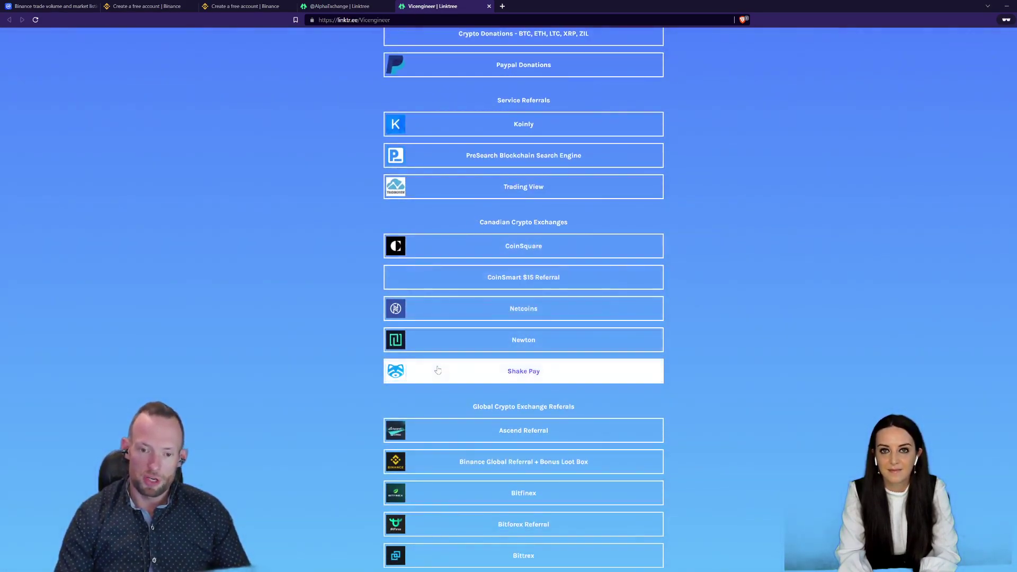
scroll(437, 369, "down", 5)
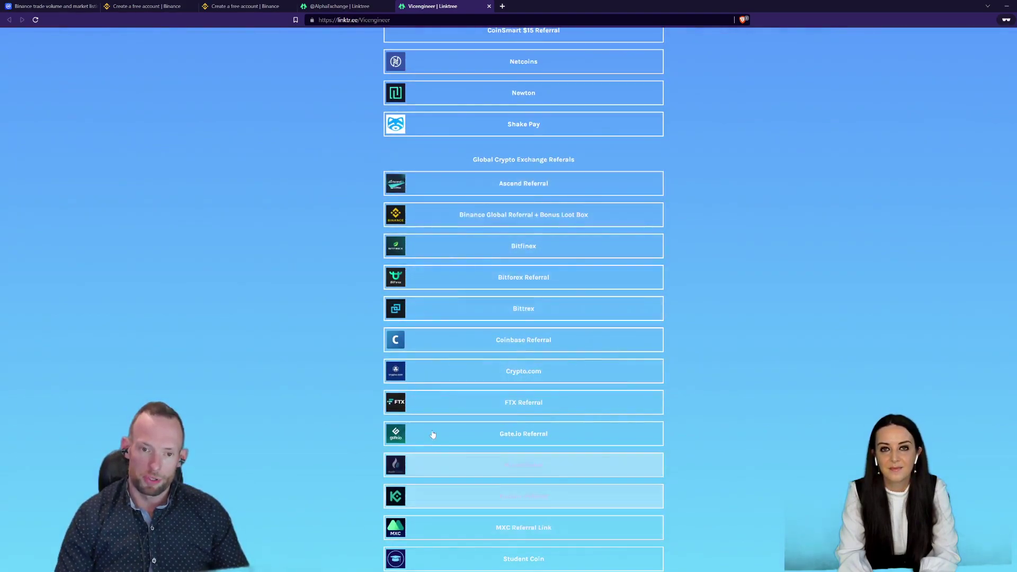
left_click(479, 218)
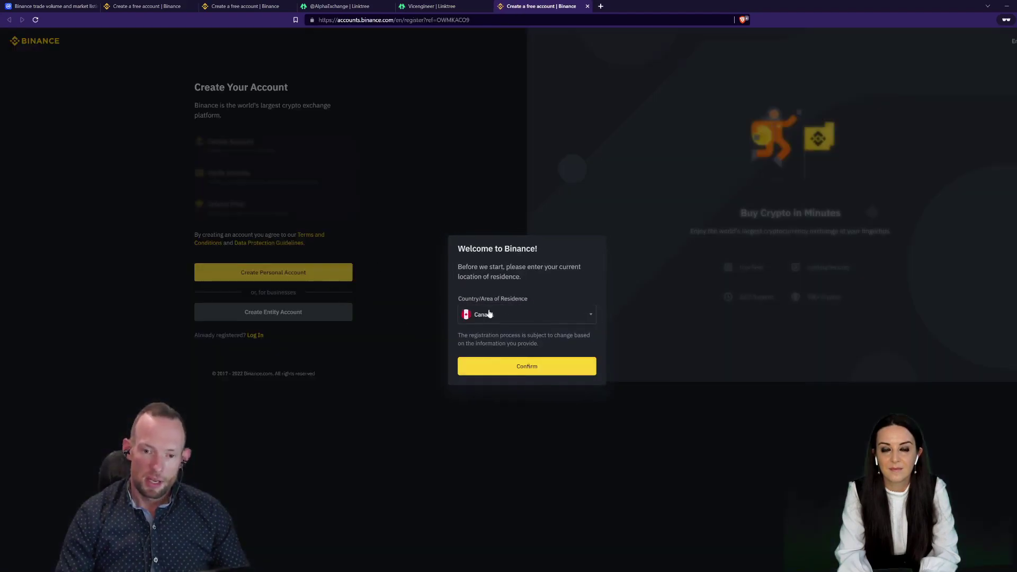
Confirm Canada as residence and check the prefilled referral ID on the registration form.
left_click(527, 368)
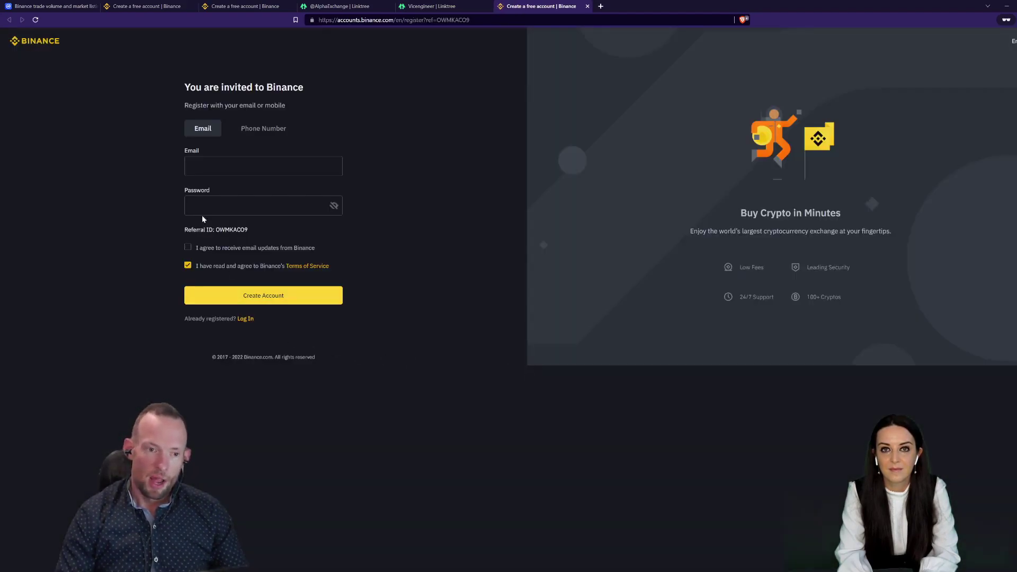
left_click_drag(248, 238, 215, 238)
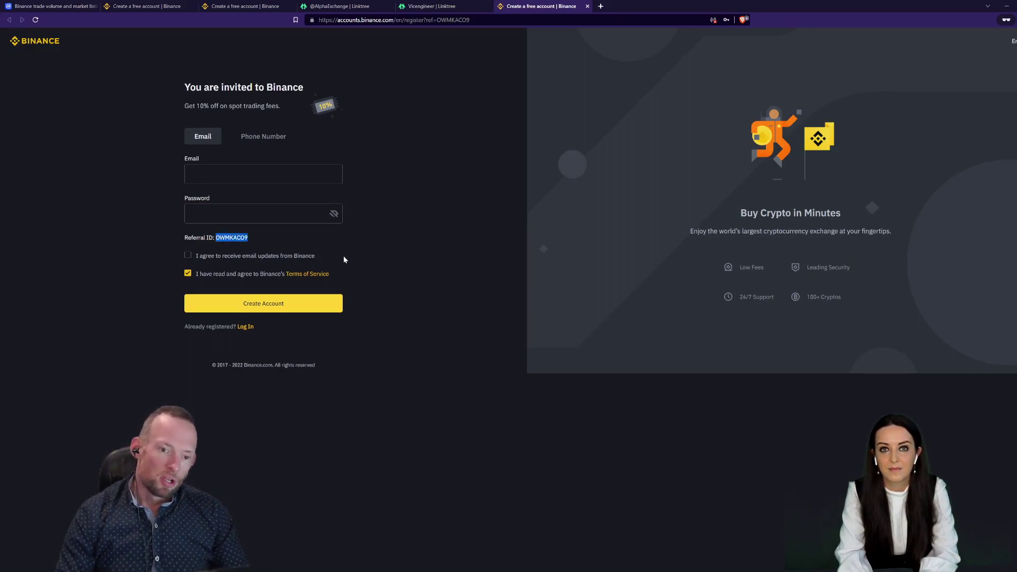
left_click(214, 176)
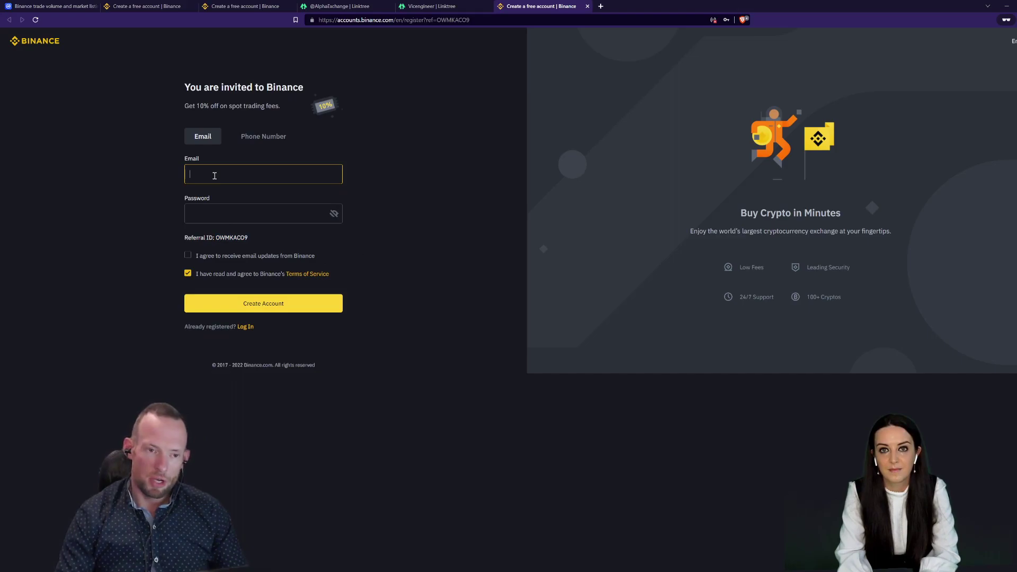
left_click(448, 105)
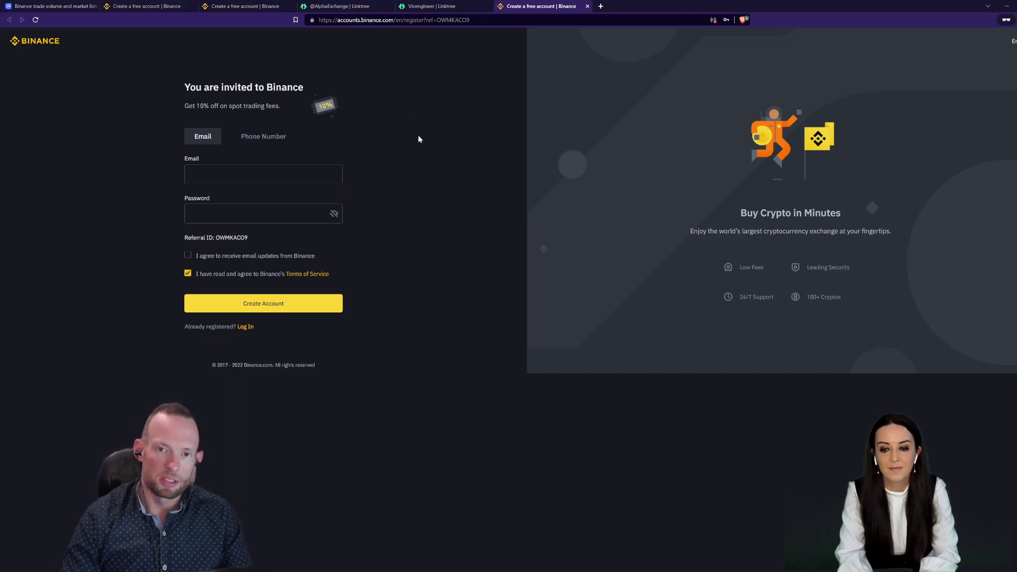
Enter the account e-mail address and a compliant password, then submit the registration form.
left_click(252, 166)
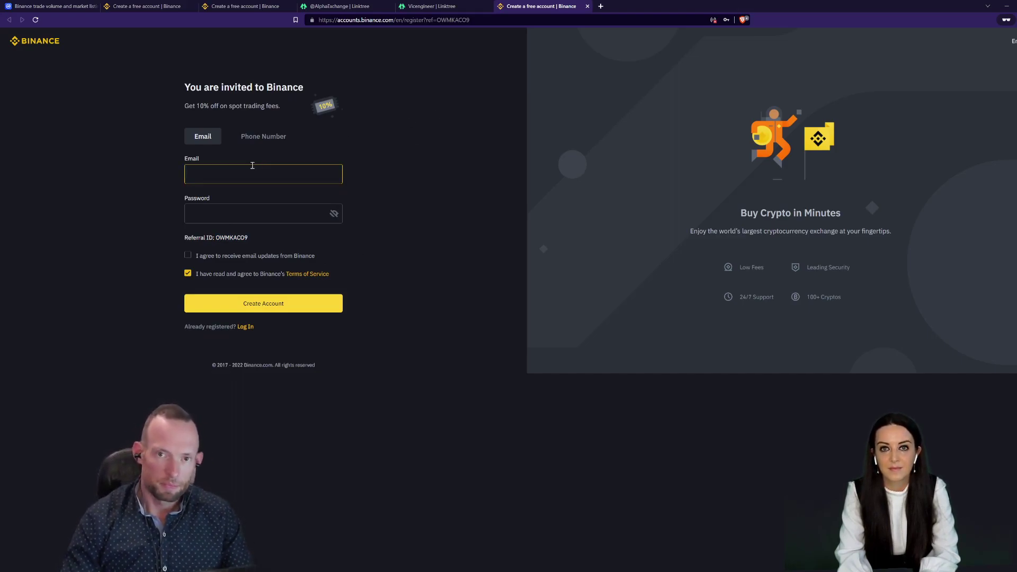
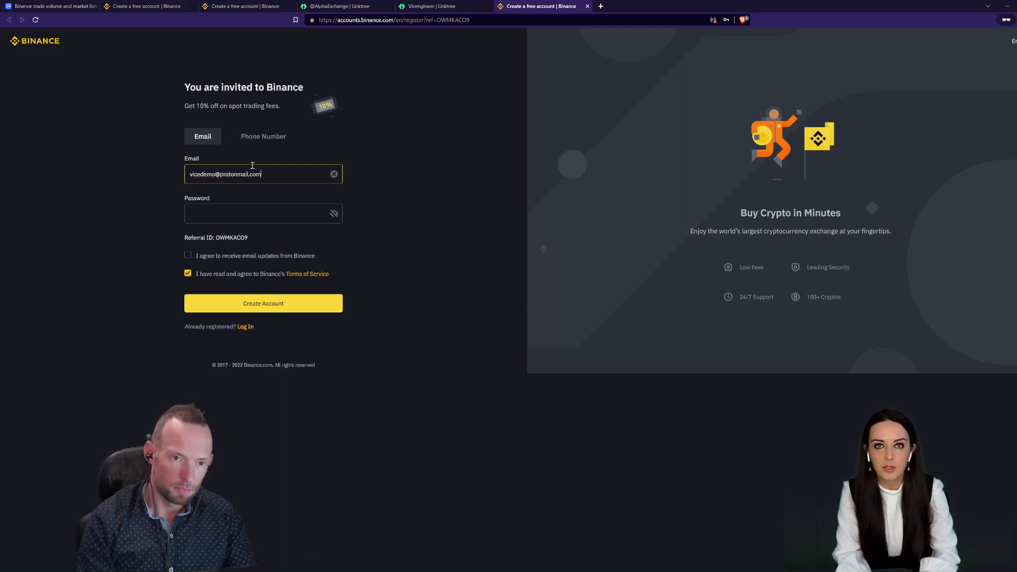
key("Tab")
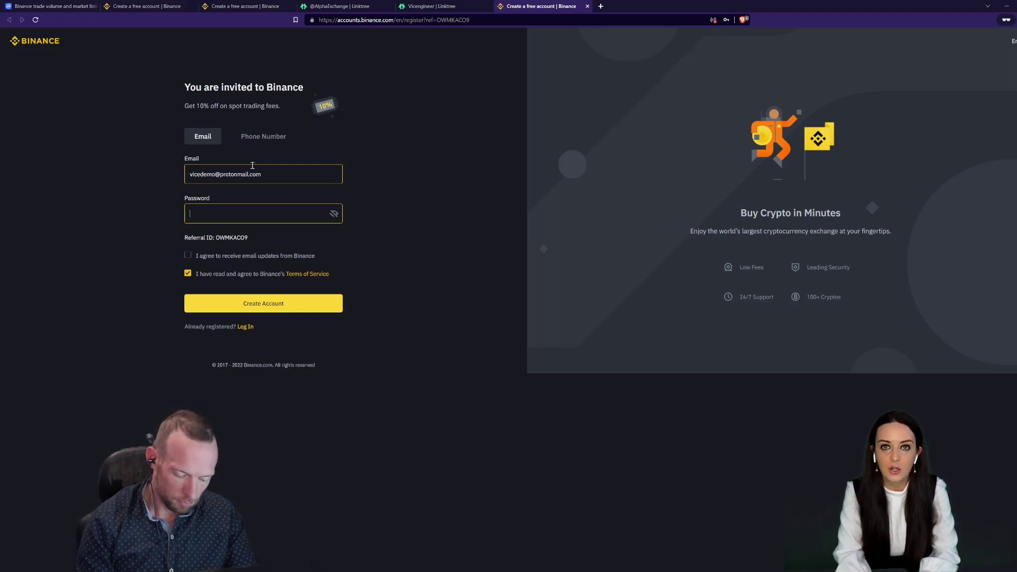
type("•••")
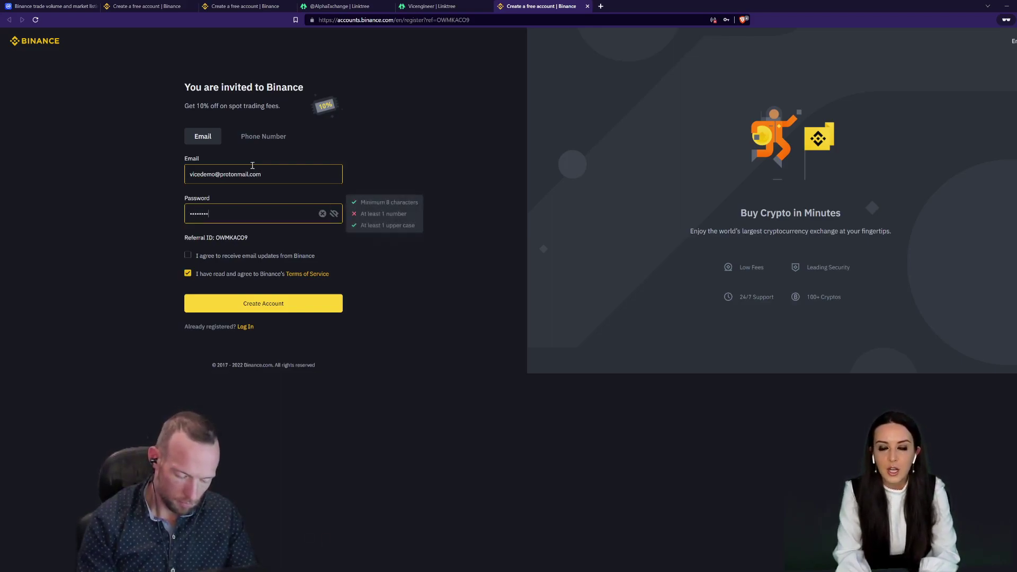
type("•••••••")
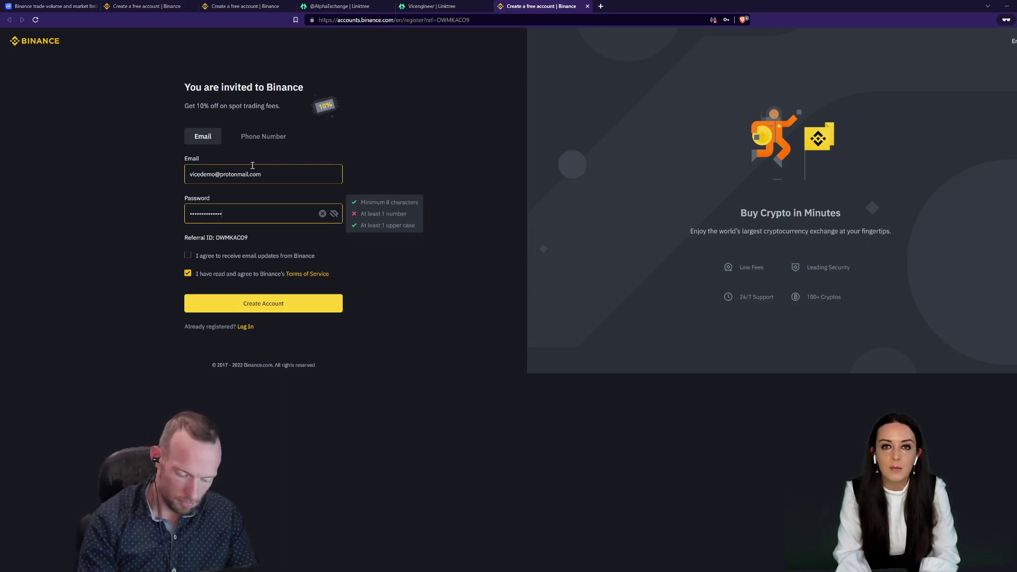
type("•••")
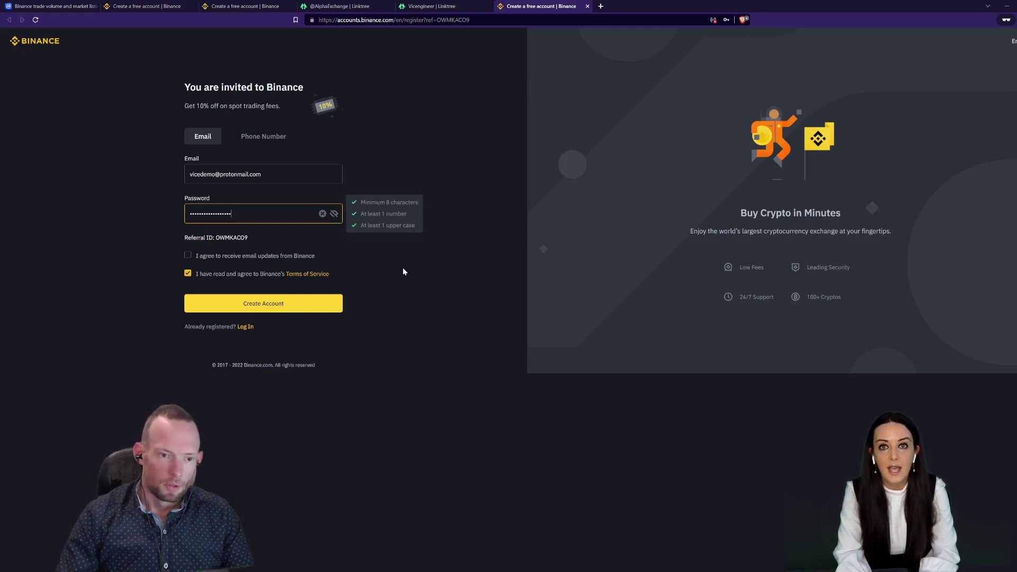
left_click(279, 311)
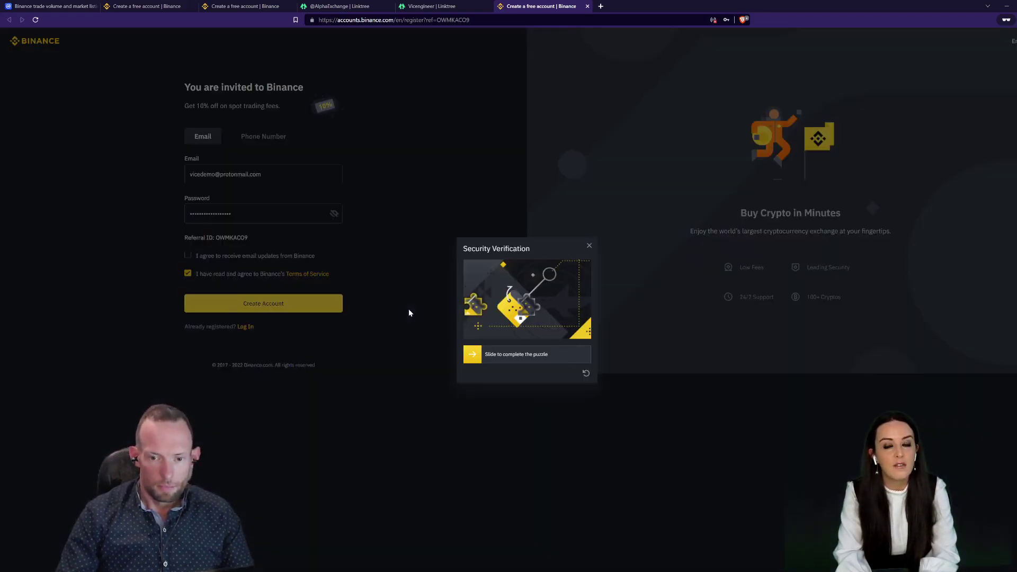
Solve the slide puzzle, then paste and submit the six-digit e-mail verification code.
left_click_drag(474, 355, 528, 355)
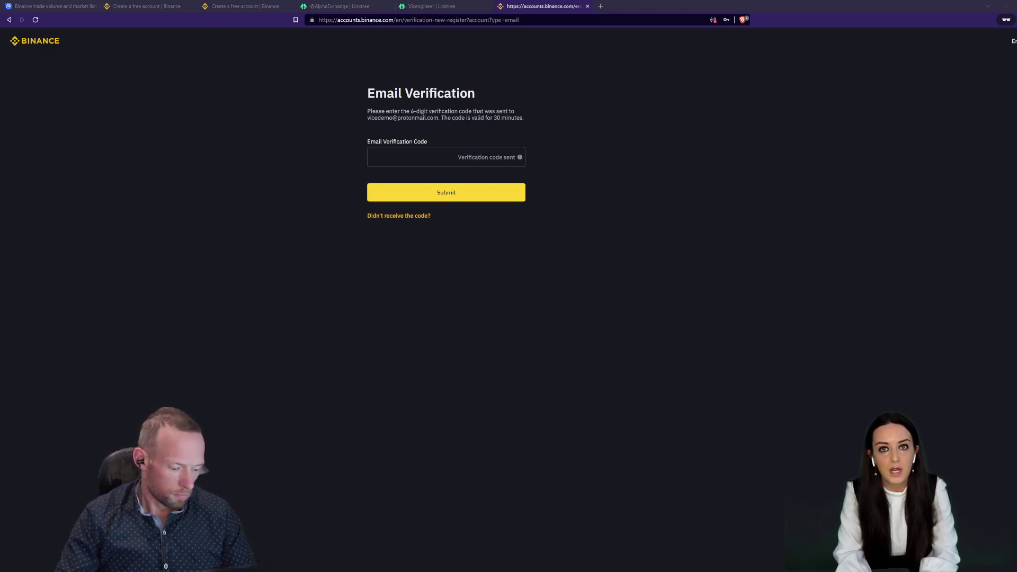
left_click(415, 156)
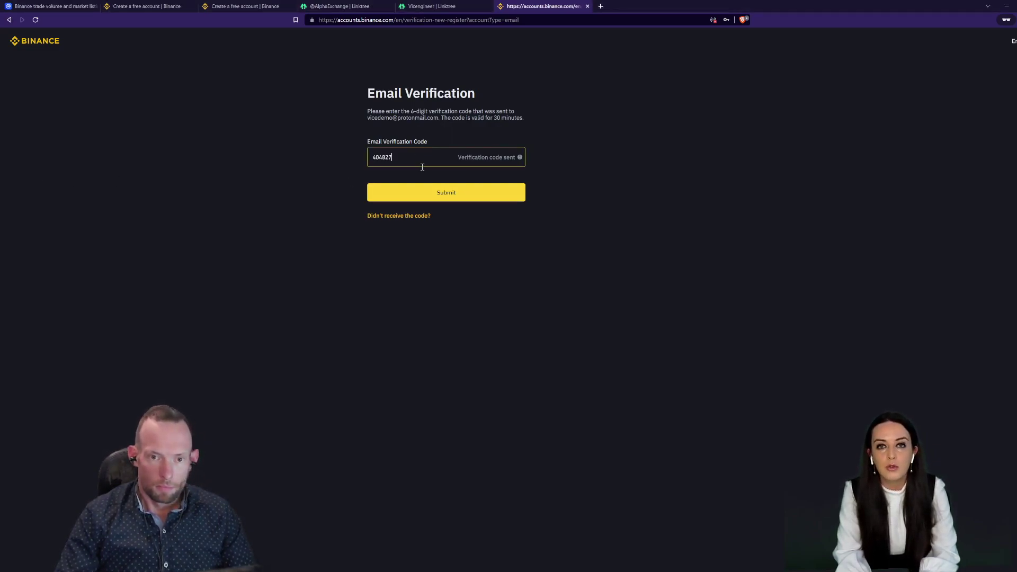
left_click(445, 197)
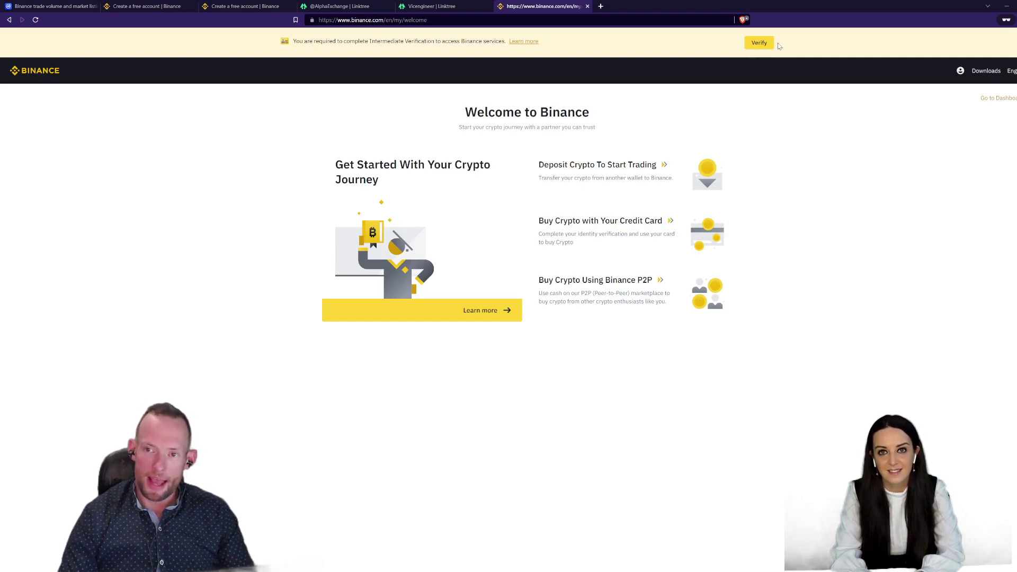
left_click_drag(303, 42, 473, 42)
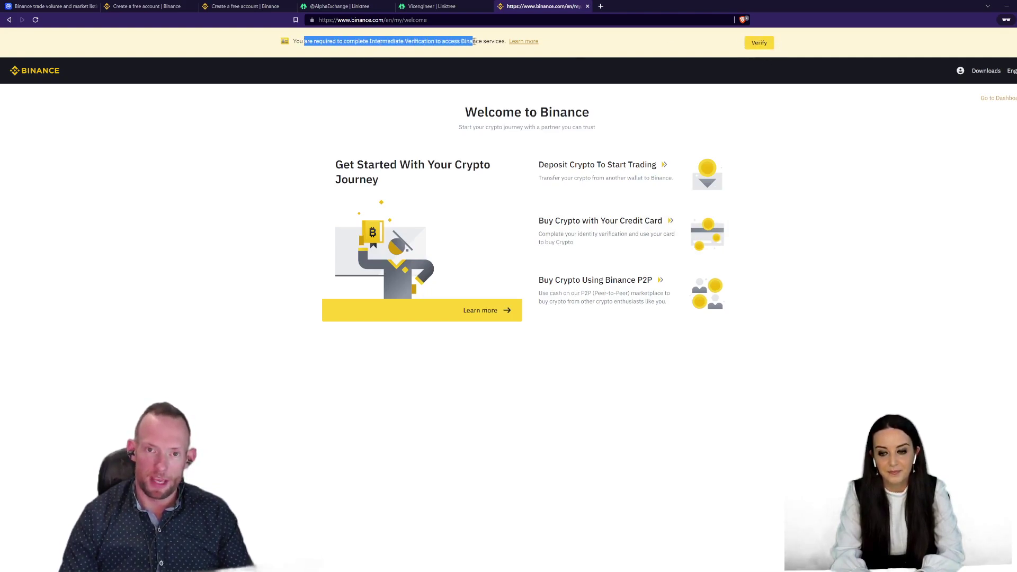
left_click(570, 52)
left_click(758, 43)
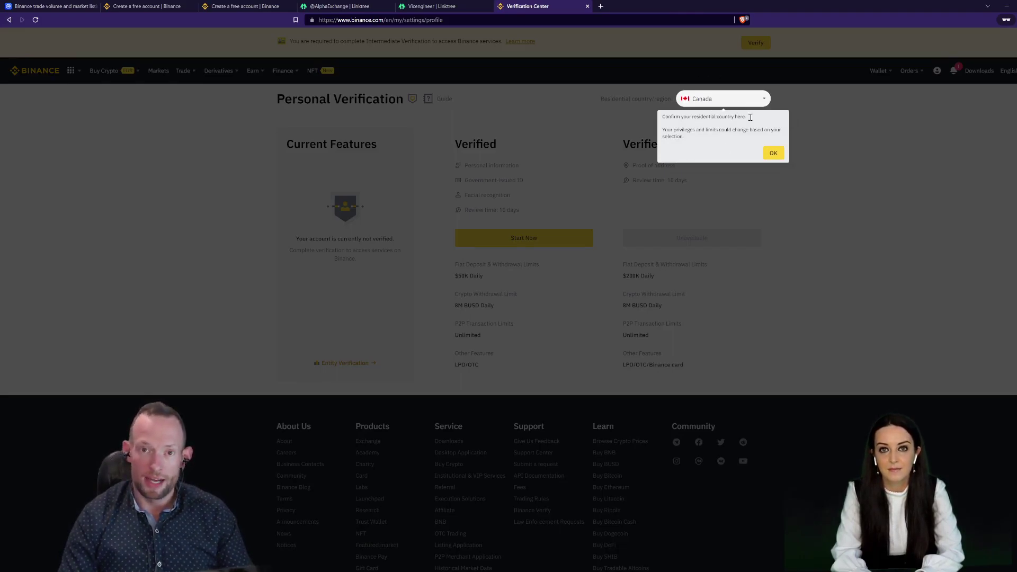
left_click(772, 155)
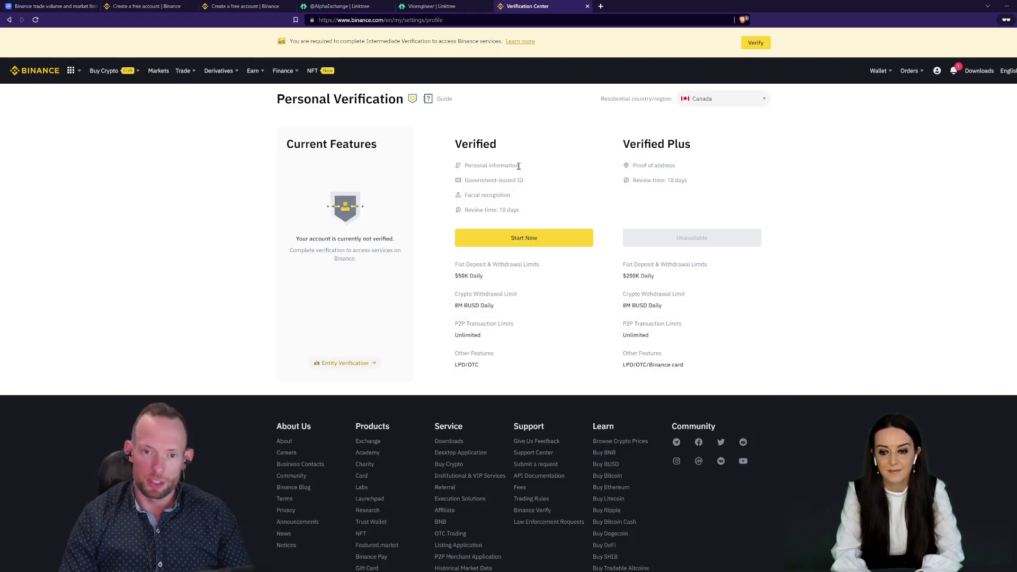
left_click_drag(520, 166, 464, 166)
left_click(525, 183)
left_click_drag(526, 183, 469, 194)
left_click(530, 200)
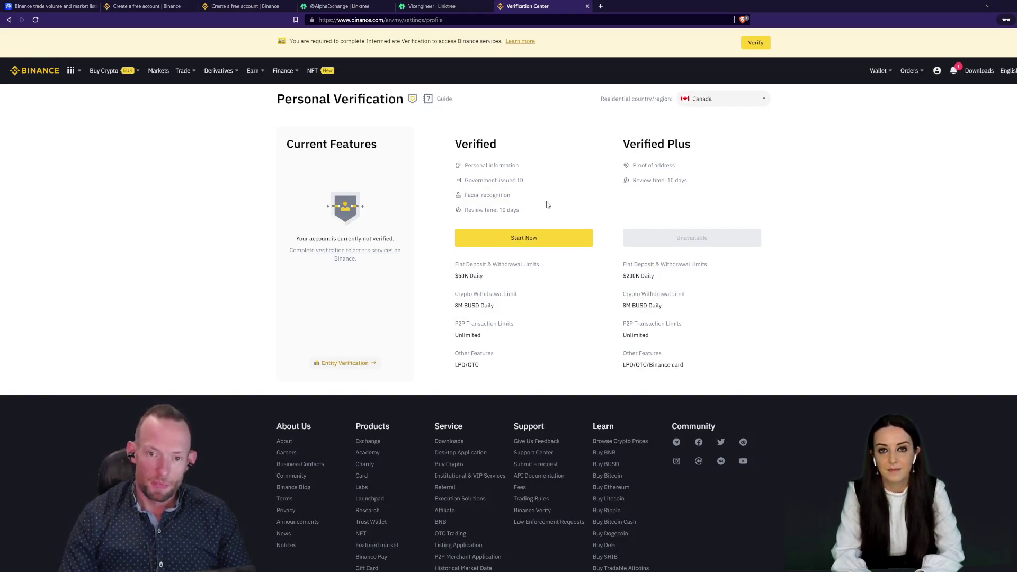
left_click_drag(521, 211, 471, 210)
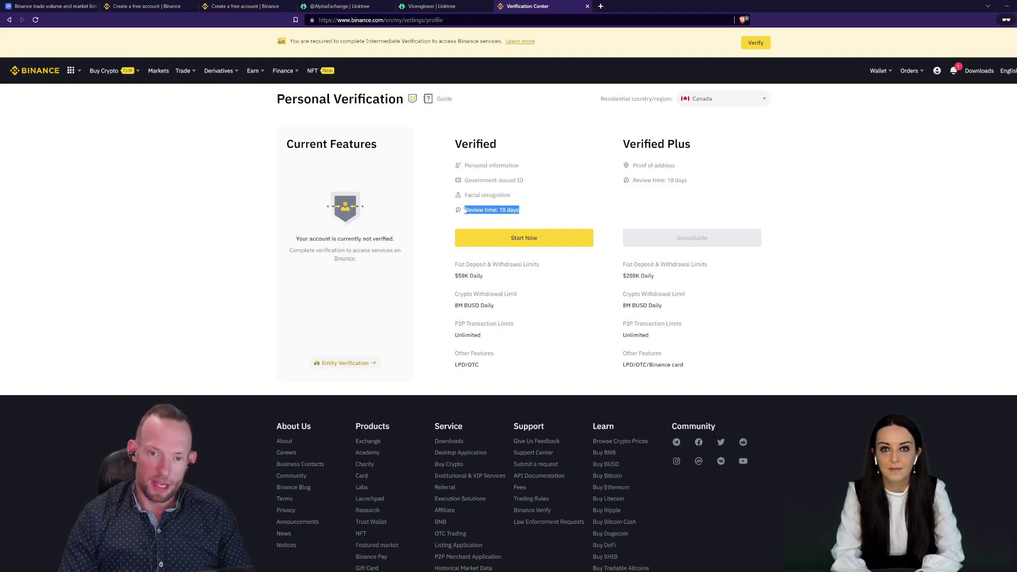
left_click(537, 213)
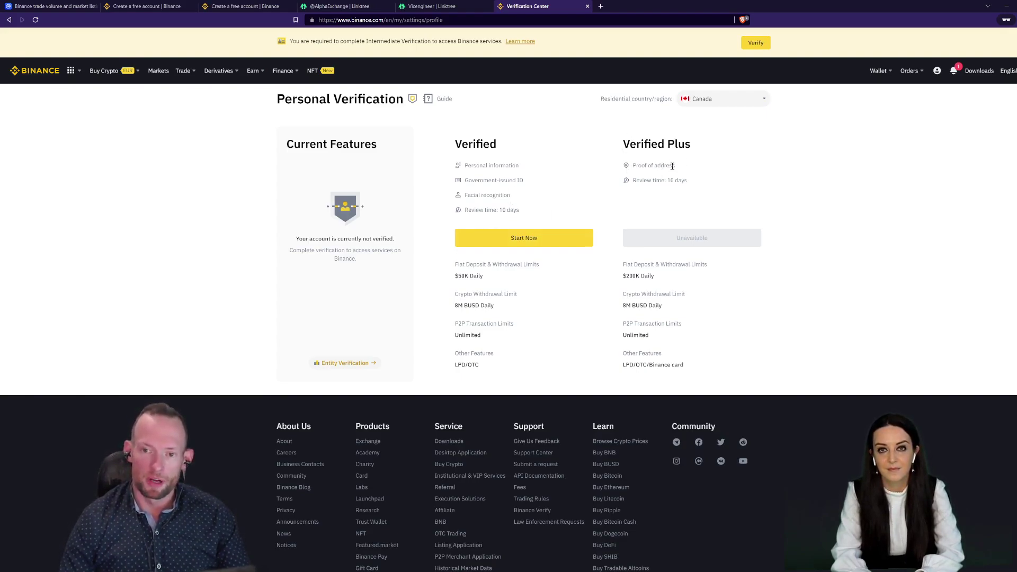
left_click_drag(674, 166, 630, 167)
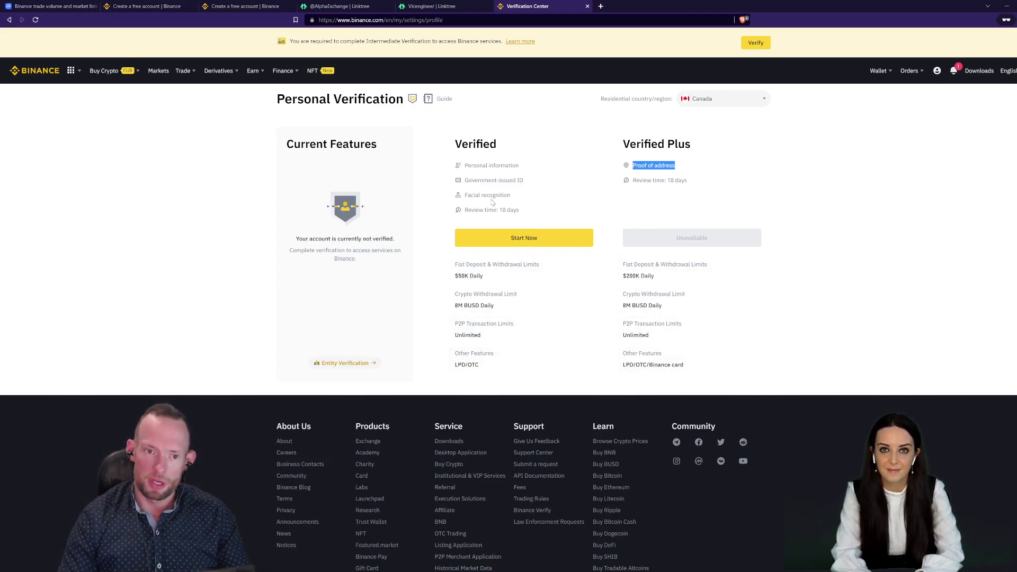
Start Verified-level verification and enter the user's first, last and middle names.
left_click(511, 241)
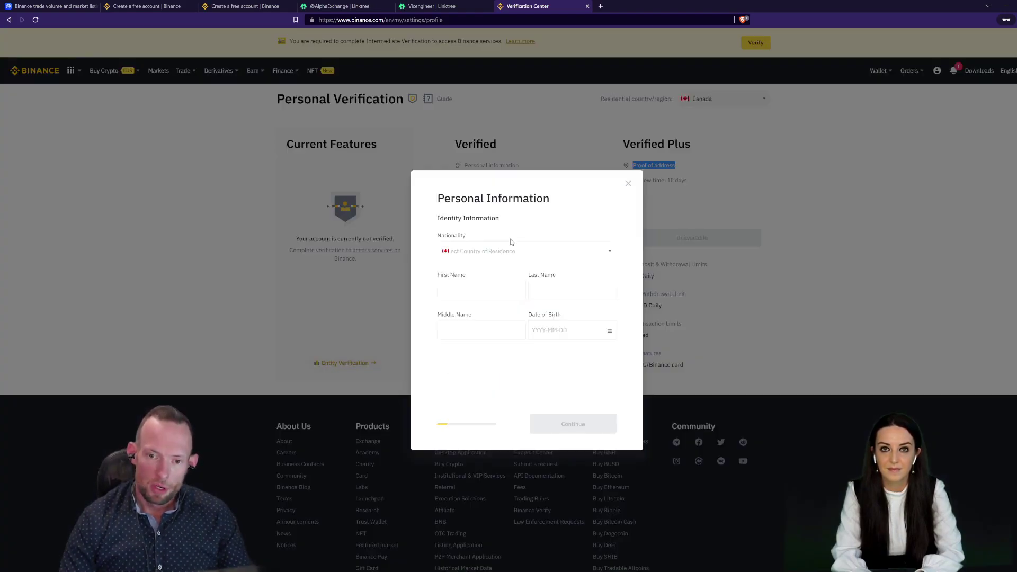
left_click(466, 292)
left_click(466, 294)
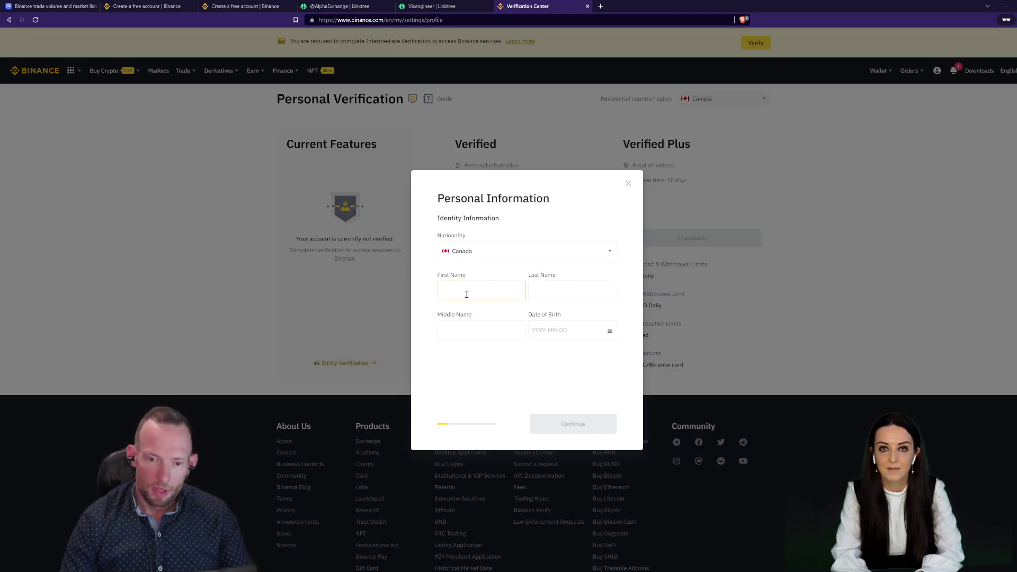
key("Tab")
key("Tab")
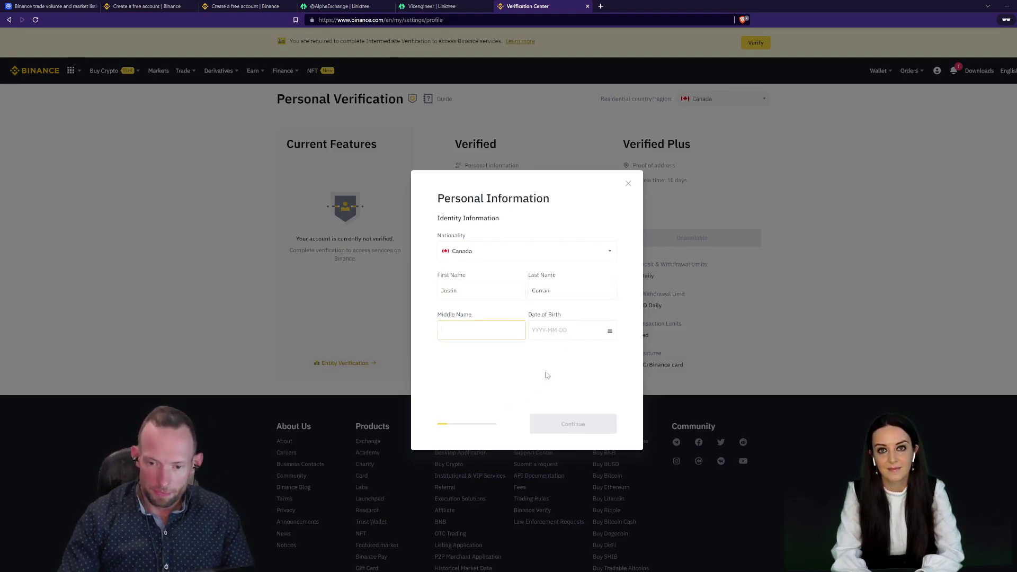
type("Th")
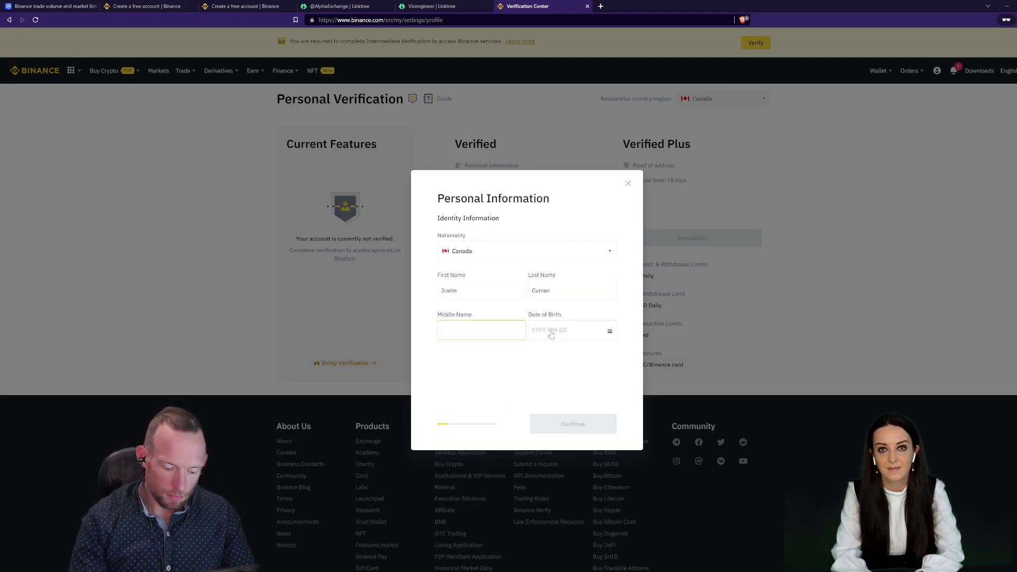
type("omasd")
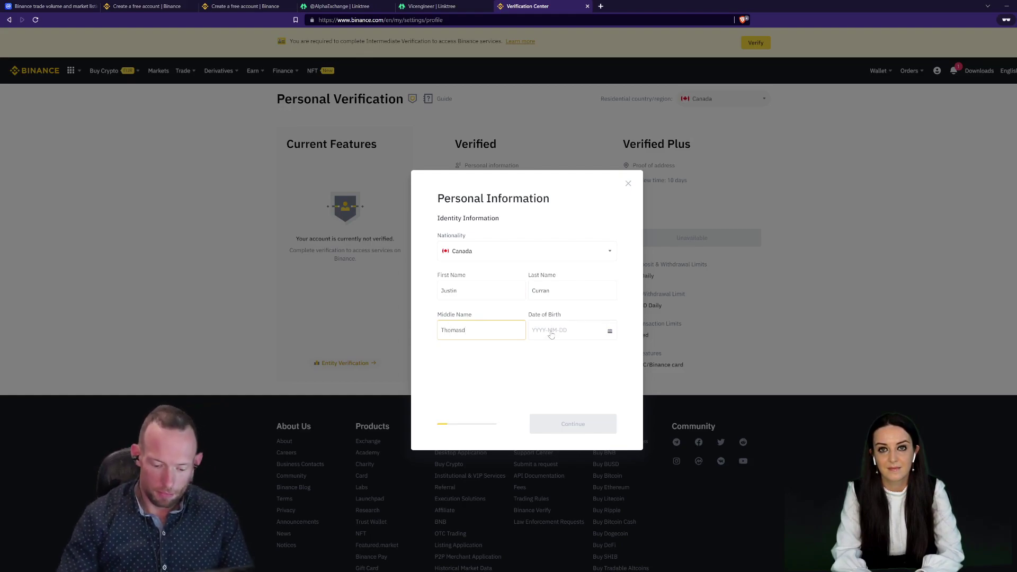
Pick the birth month, year and day from the calendar and continue.
left_click(551, 335)
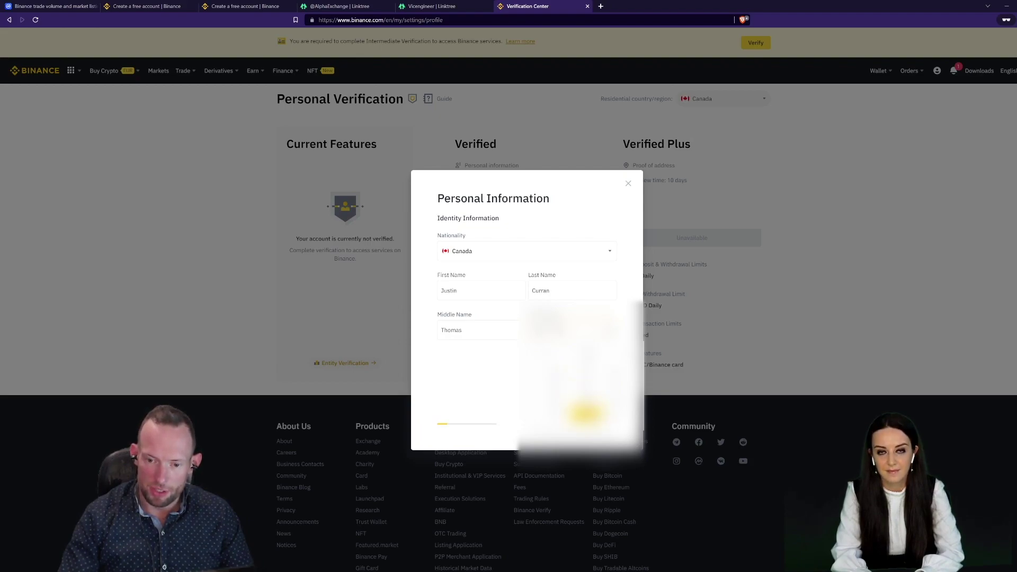
left_click(586, 412)
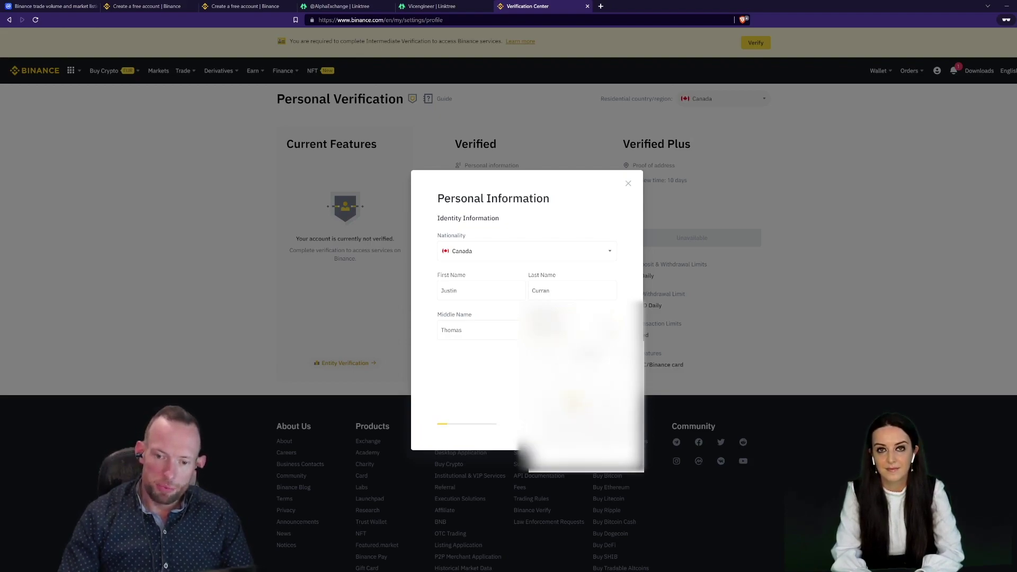
left_click(569, 402)
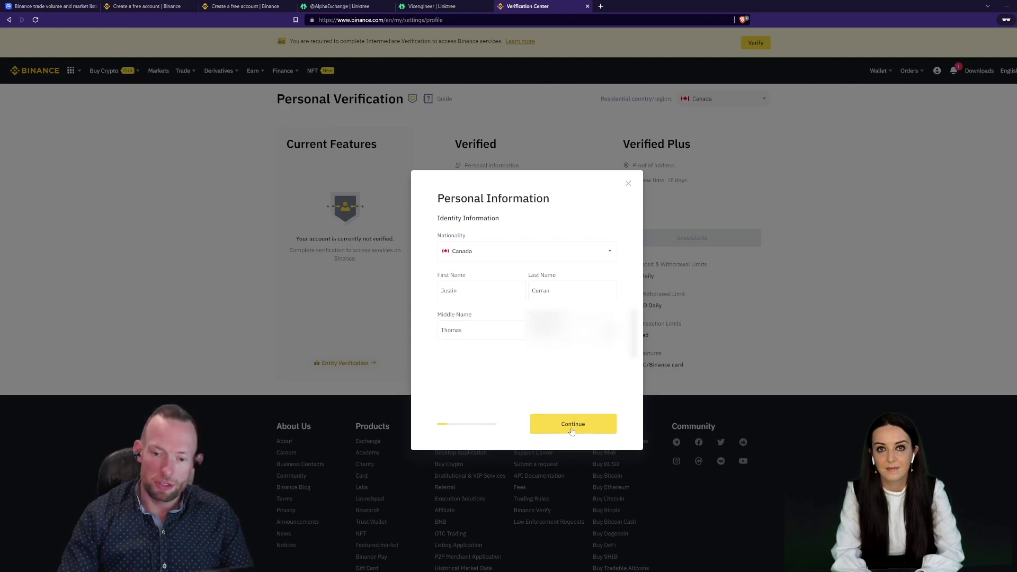
left_click(573, 426)
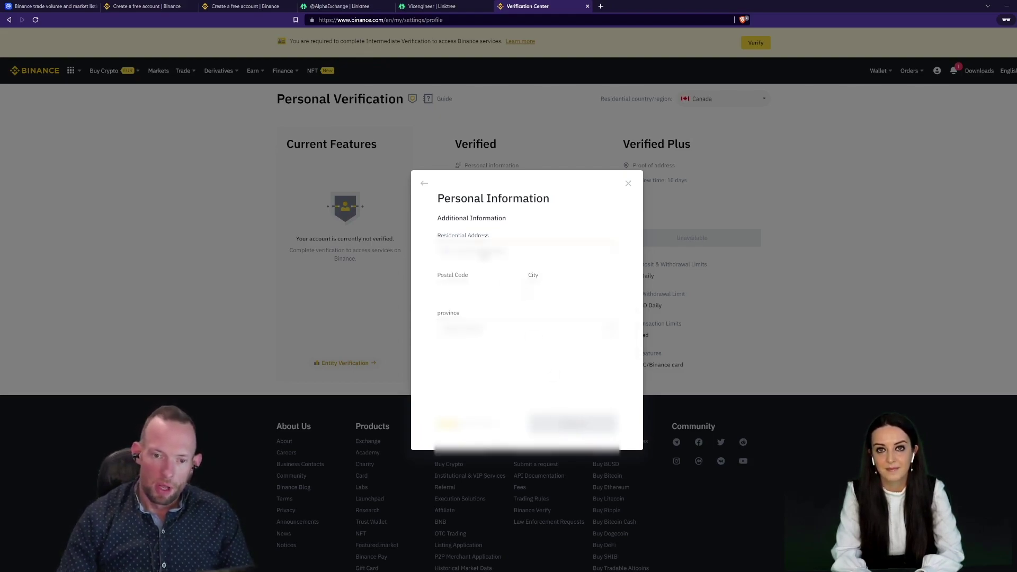
Enter the Canadian residential address and province, correcting the rejected postal code before resubmitting.
type("12")
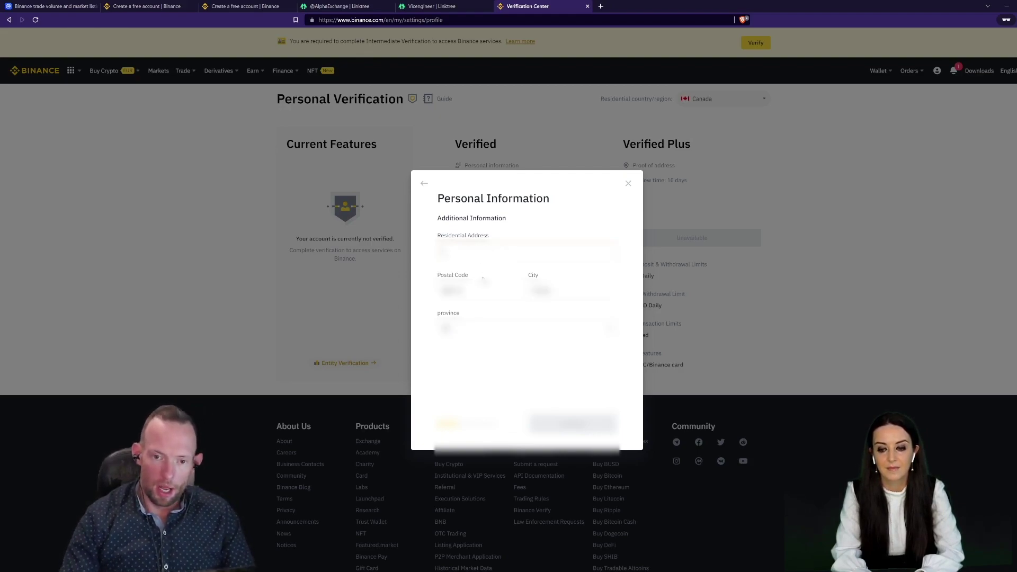
left_click(492, 329)
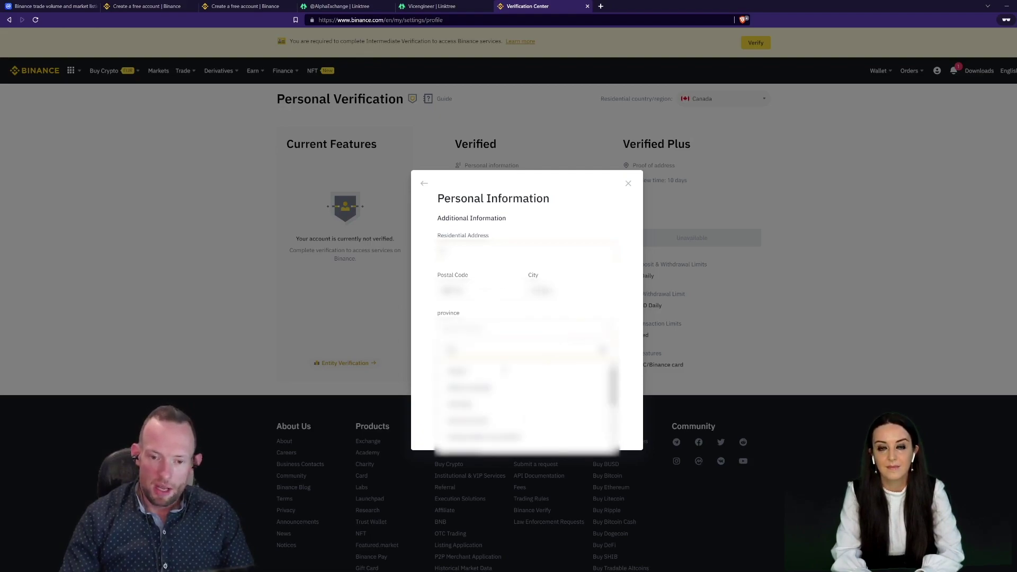
left_click(508, 387)
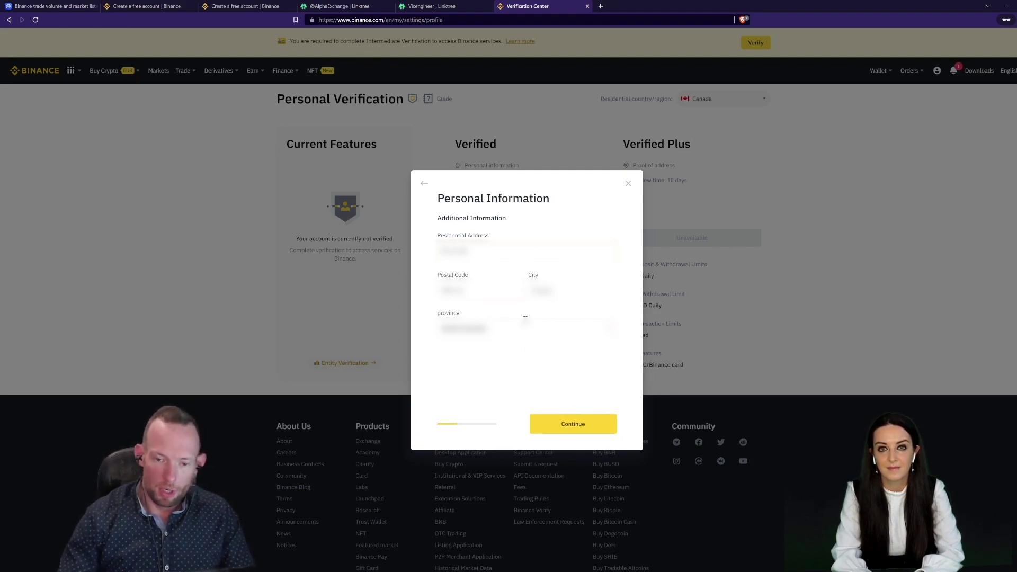
left_click(571, 428)
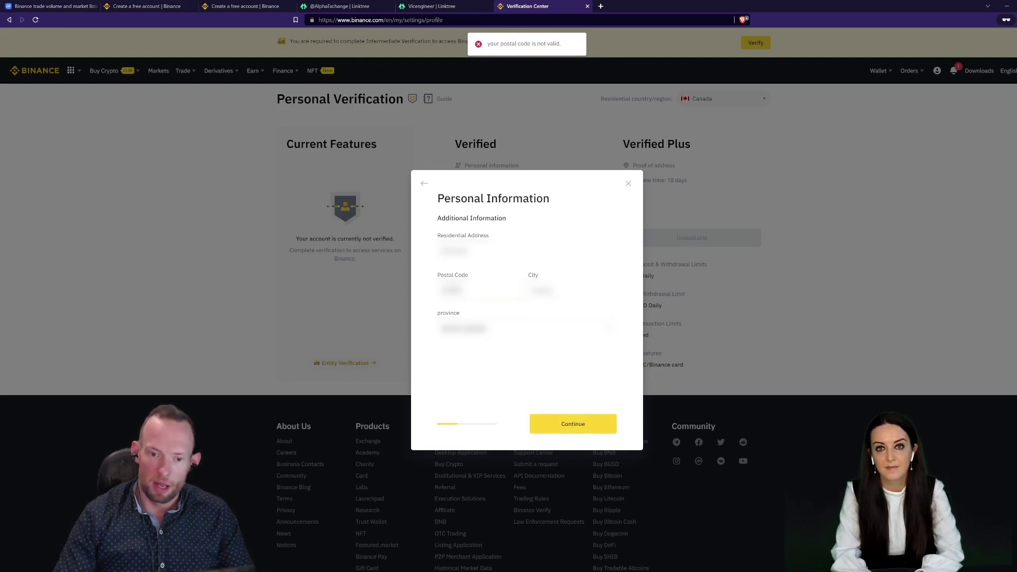
key("BackSpace")
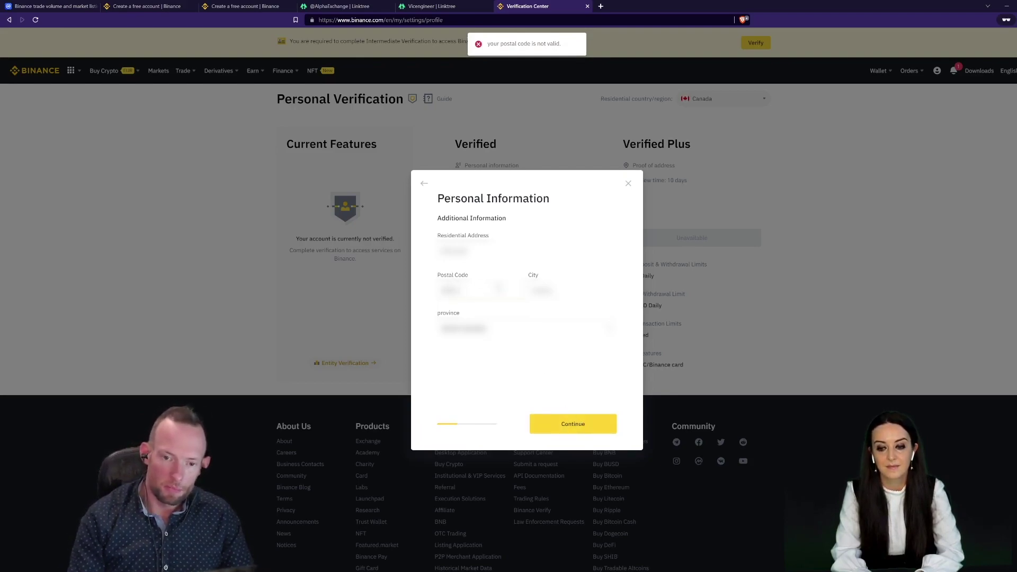
left_click(573, 435)
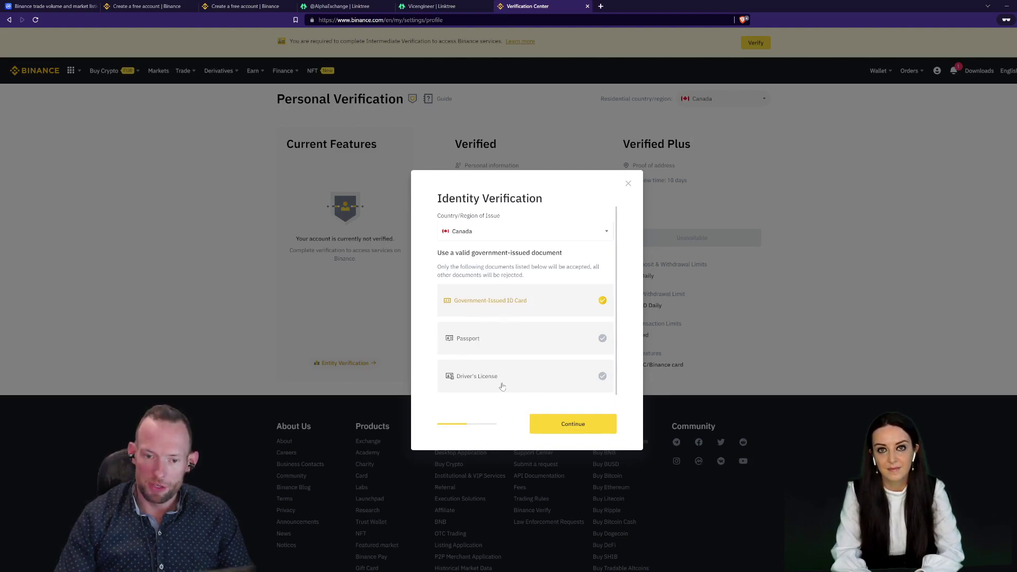
Choose Driver's License as the ID document and open the Front of Document camera.
scroll(482, 339, "down", 1)
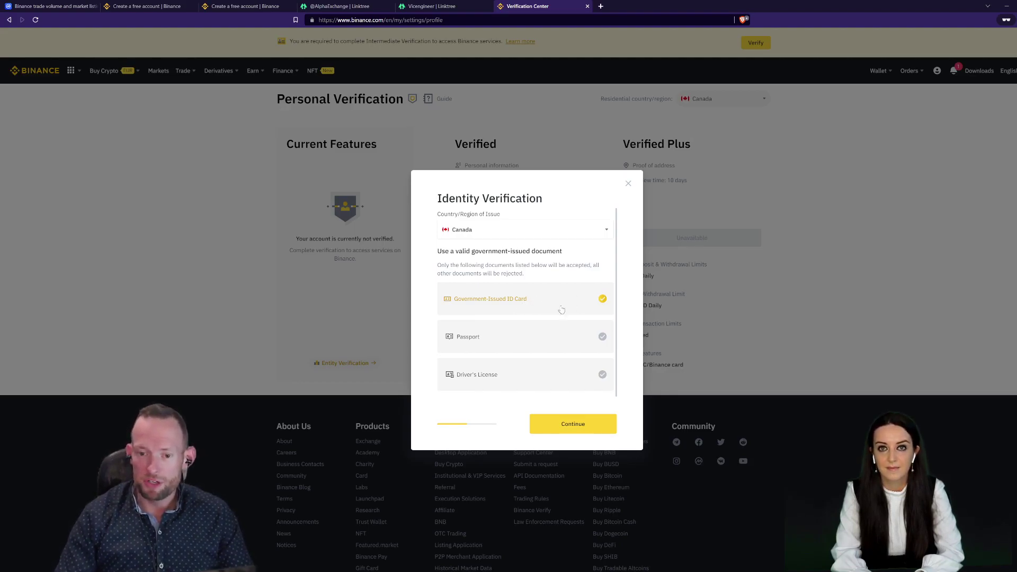
left_click(527, 381)
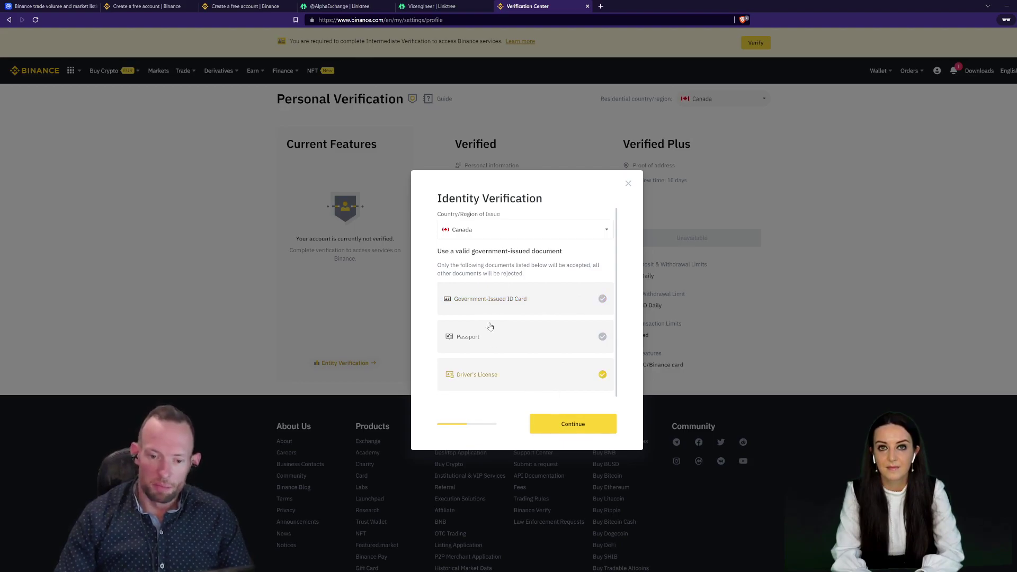
left_click(570, 425)
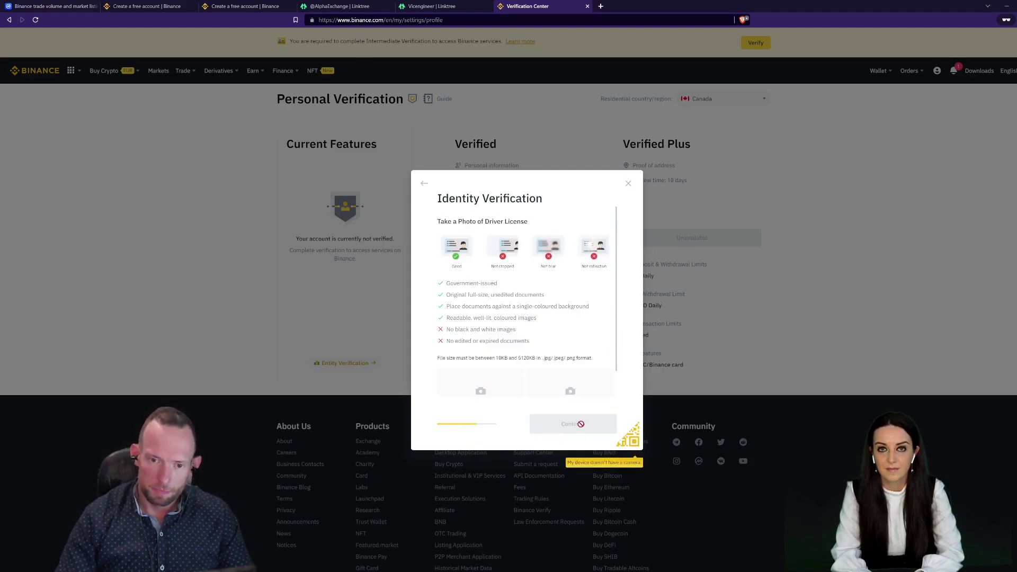
scroll(479, 365, "down", 1)
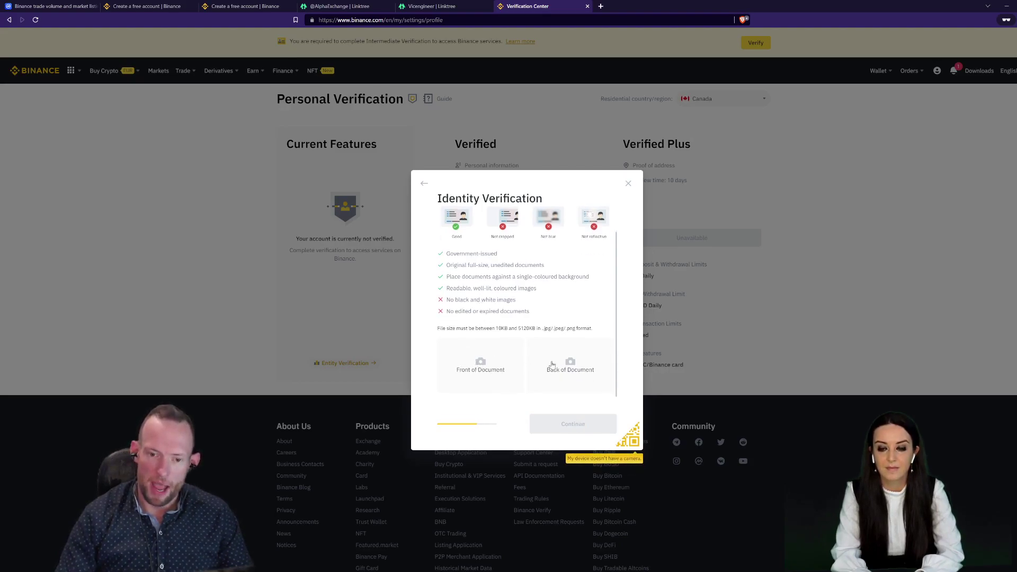
left_click(479, 368)
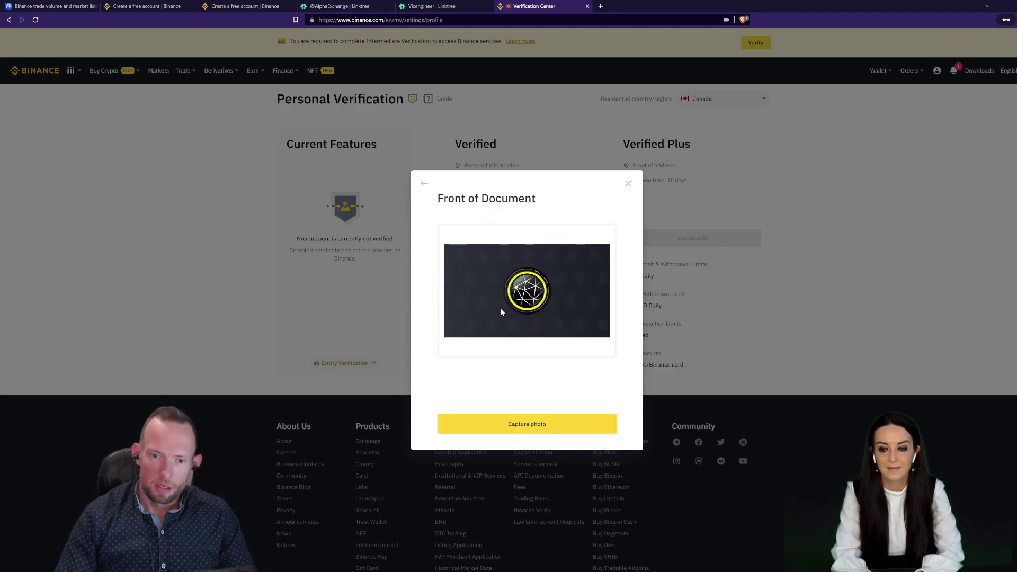
Return to the photo overview, then capture and confirm the driver's license front photo.
left_click(423, 182)
scroll(485, 366, "down", 1)
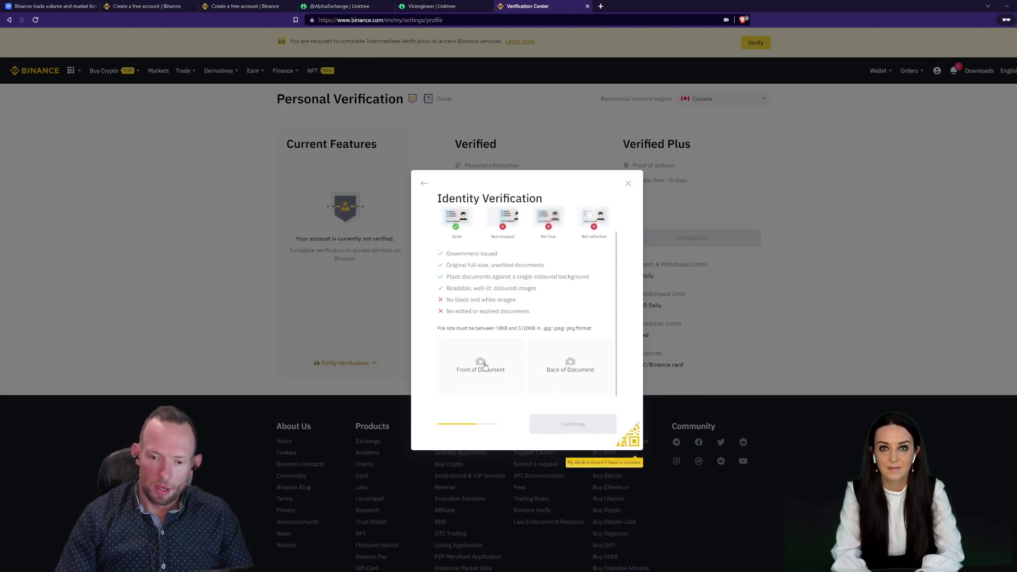
left_click(485, 366)
left_click(541, 425)
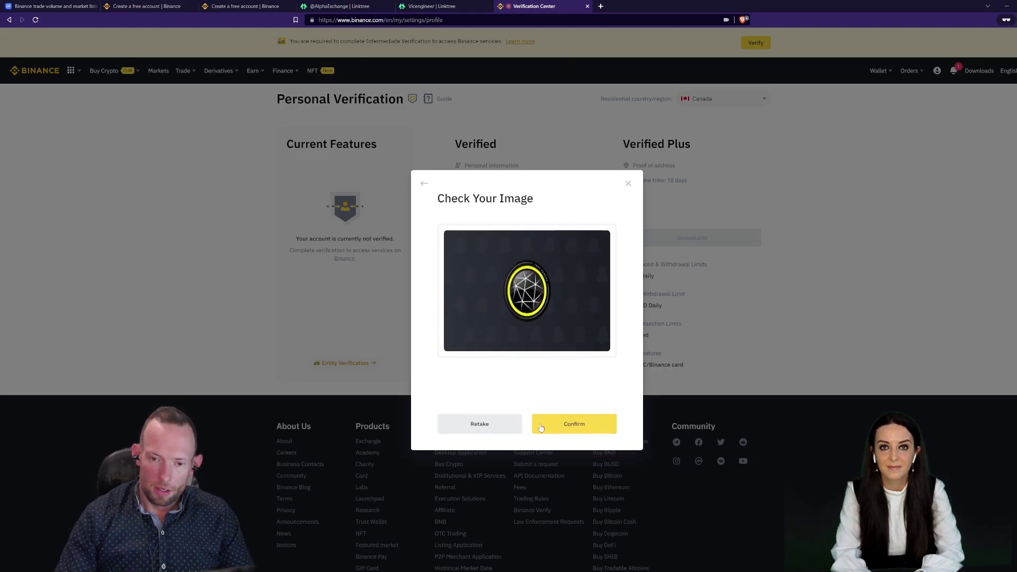
left_click(566, 426)
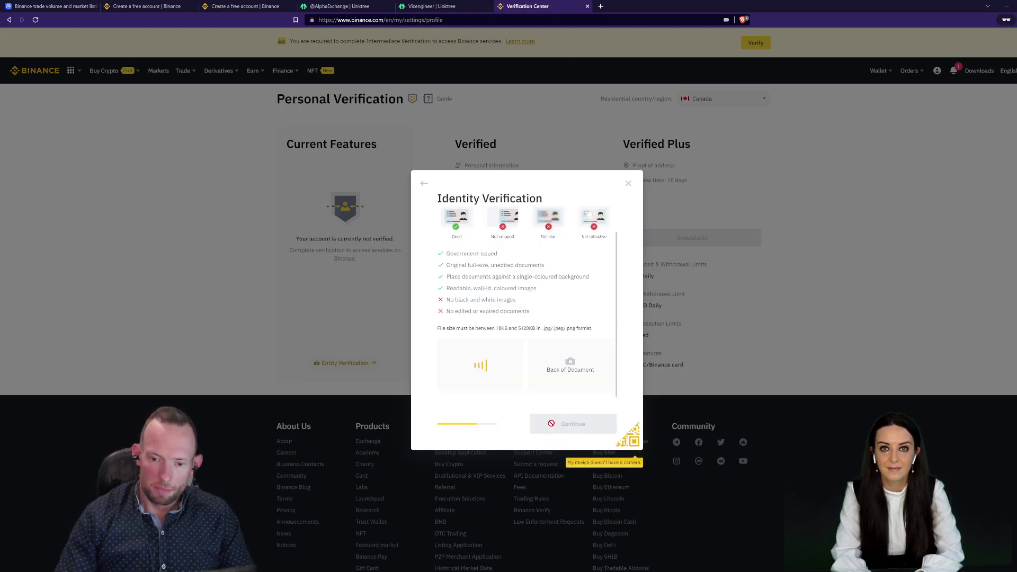
Capture and confirm the back photo, then bring up the Binance app QR code.
left_click(559, 371)
left_click(550, 424)
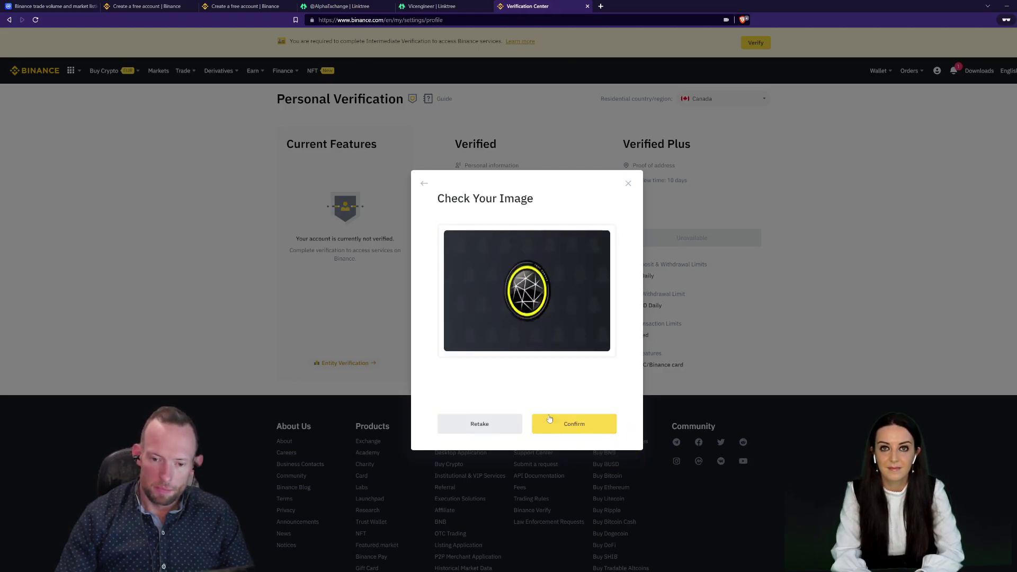
left_click(548, 425)
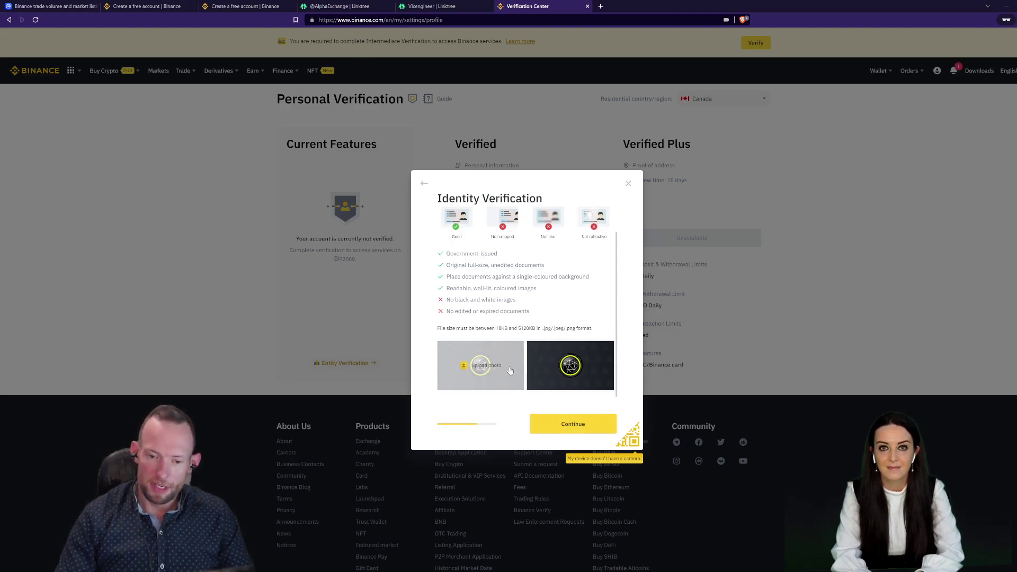
left_click(631, 441)
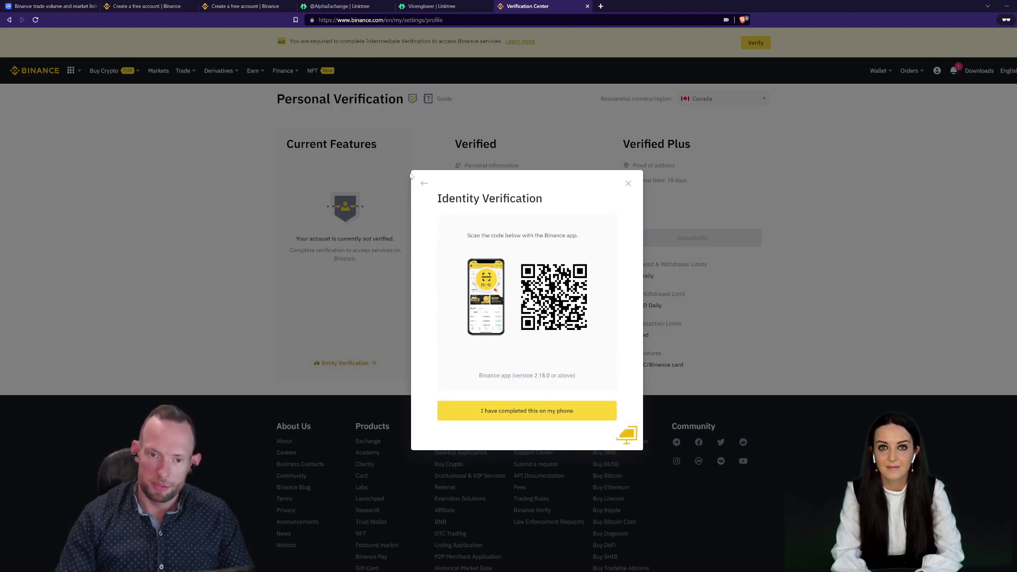
Go back and choose Driver's License again as the ID document.
left_click(423, 186)
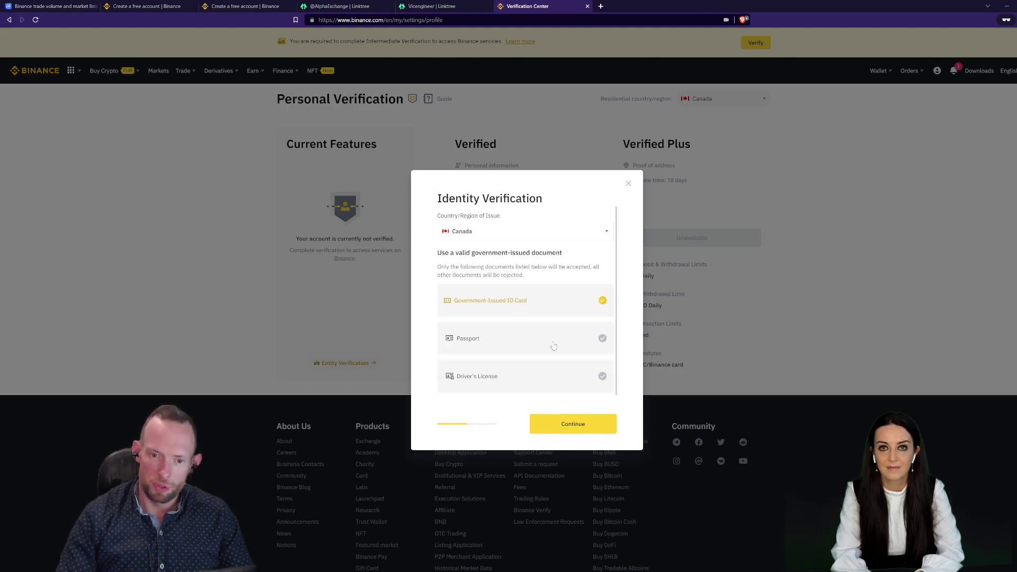
scroll(559, 376, "down", 1)
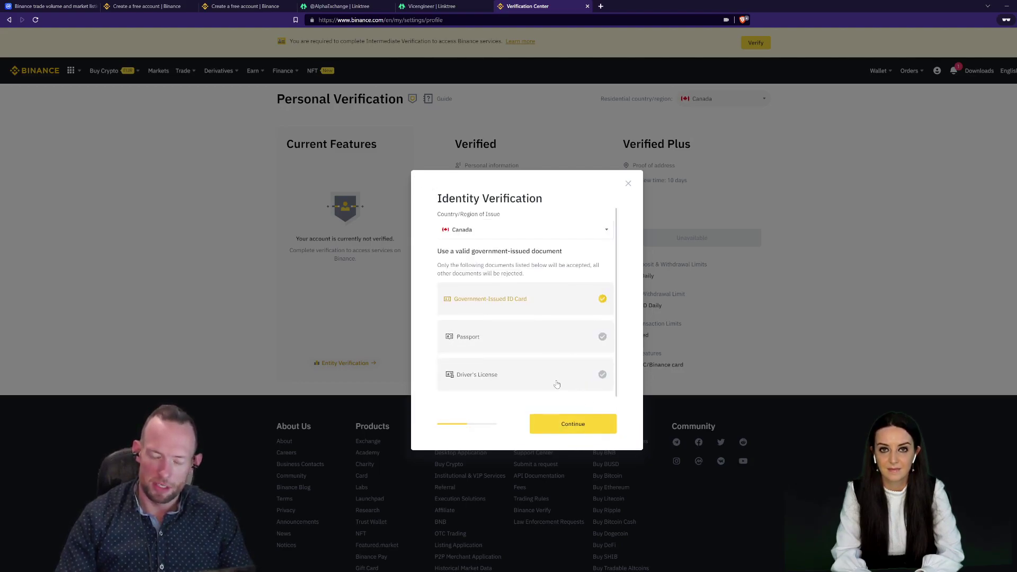
left_click(558, 383)
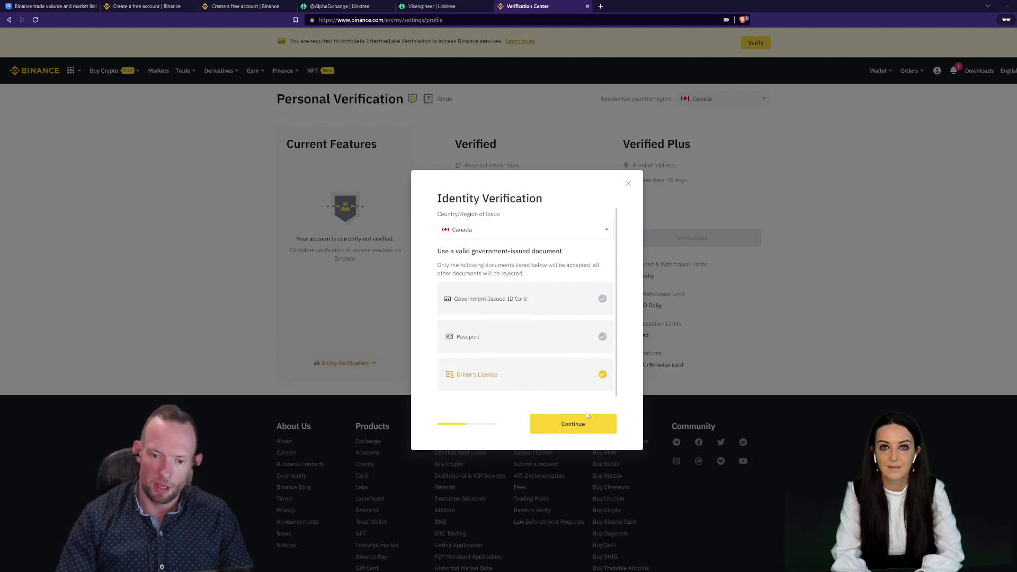
left_click(573, 424)
Capture and confirm new front and back photos of the licence.
left_click(481, 390)
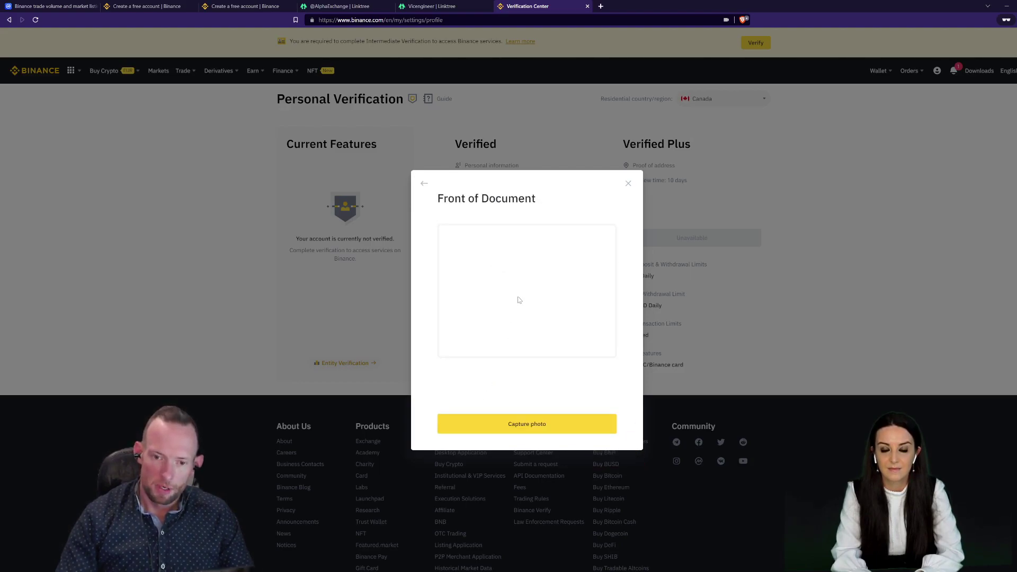
left_click(540, 424)
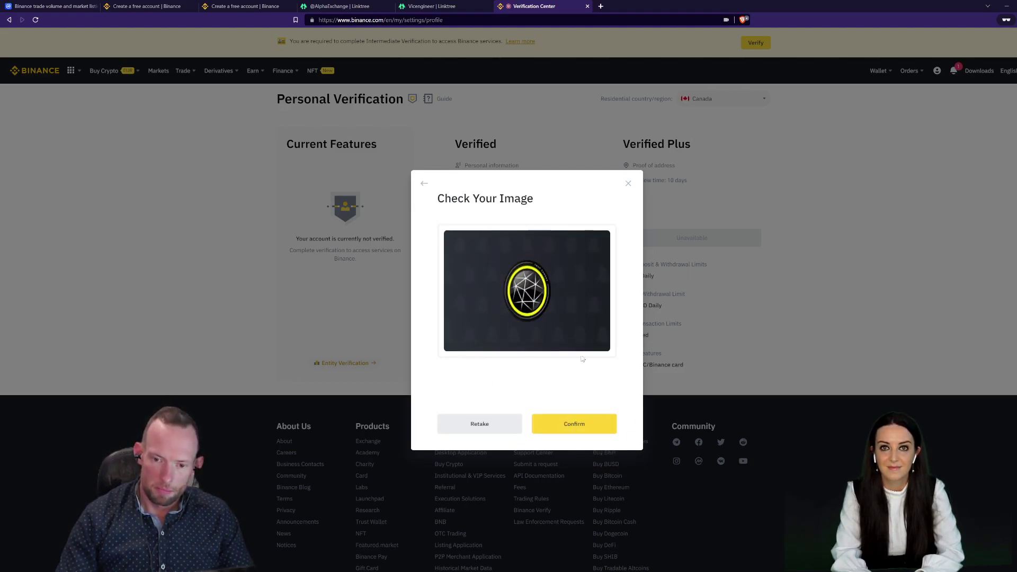
left_click(569, 425)
left_click(568, 378)
left_click(570, 426)
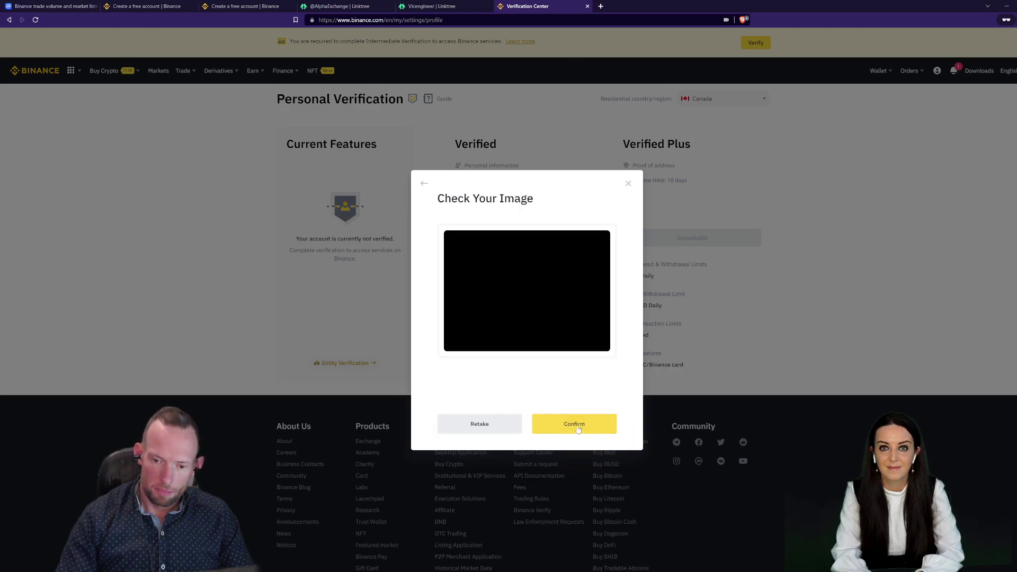
left_click(582, 422)
Continue from the licence photos to the selfie step.
left_click(573, 424)
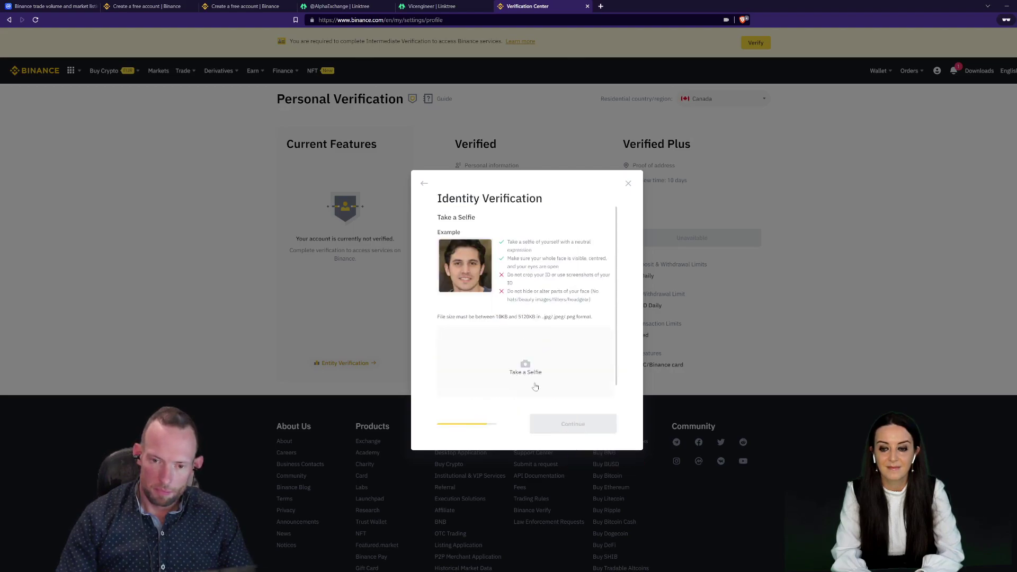
scroll(503, 280, "down", 1)
scroll(504, 304, "up", 1)
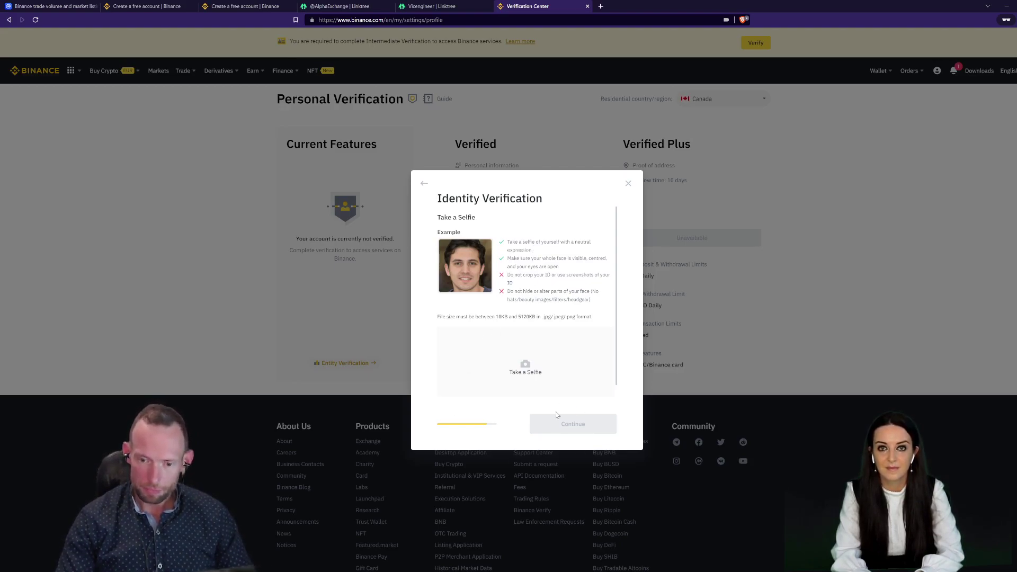
Capture and confirm a selfie, then submit the identity verification.
left_click(536, 376)
left_click(558, 396)
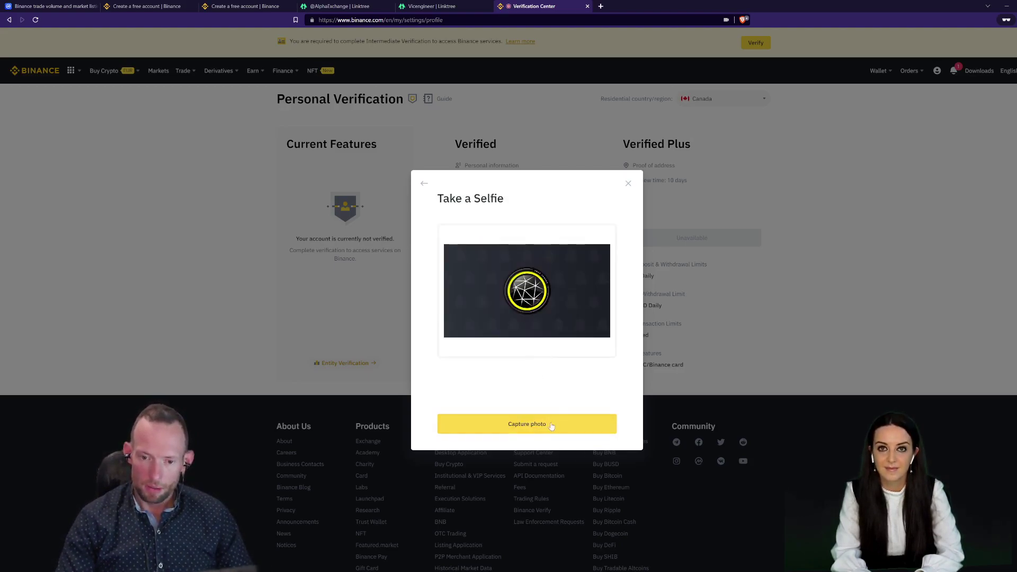
left_click(562, 428)
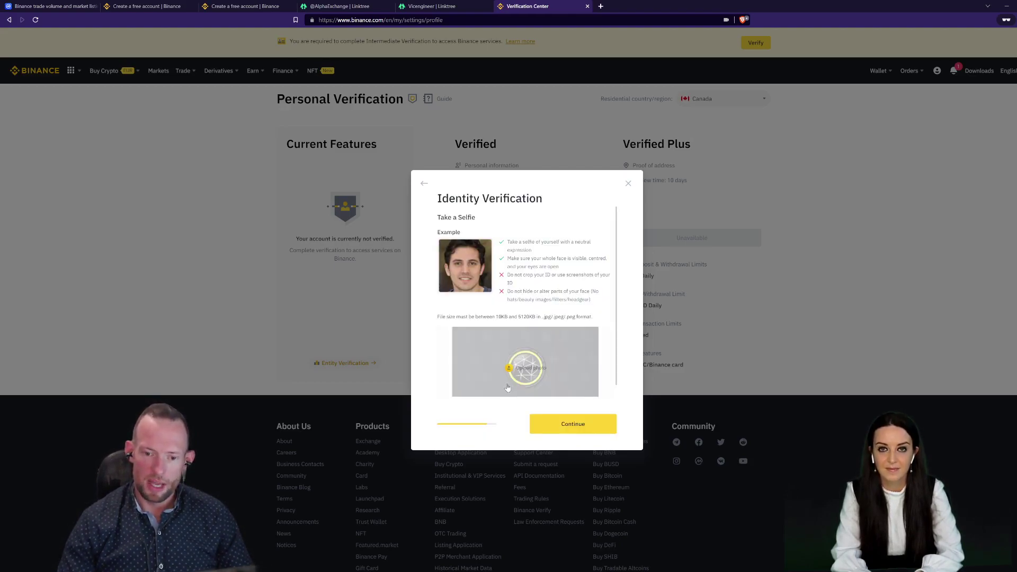
left_click(558, 424)
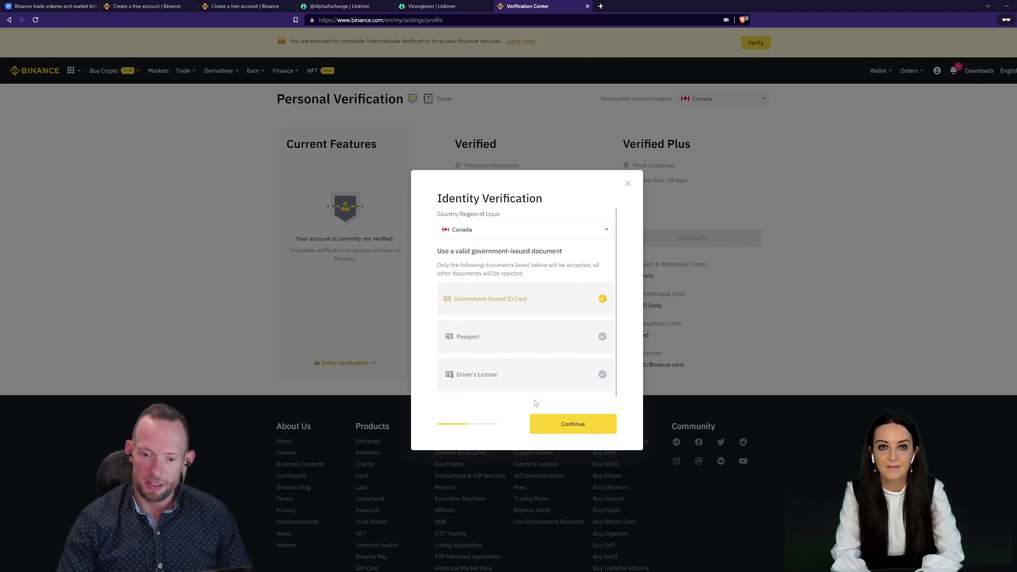
Dismiss the Identity Verification dialog so the Verified tier shows Verification Failed.
left_click(627, 184)
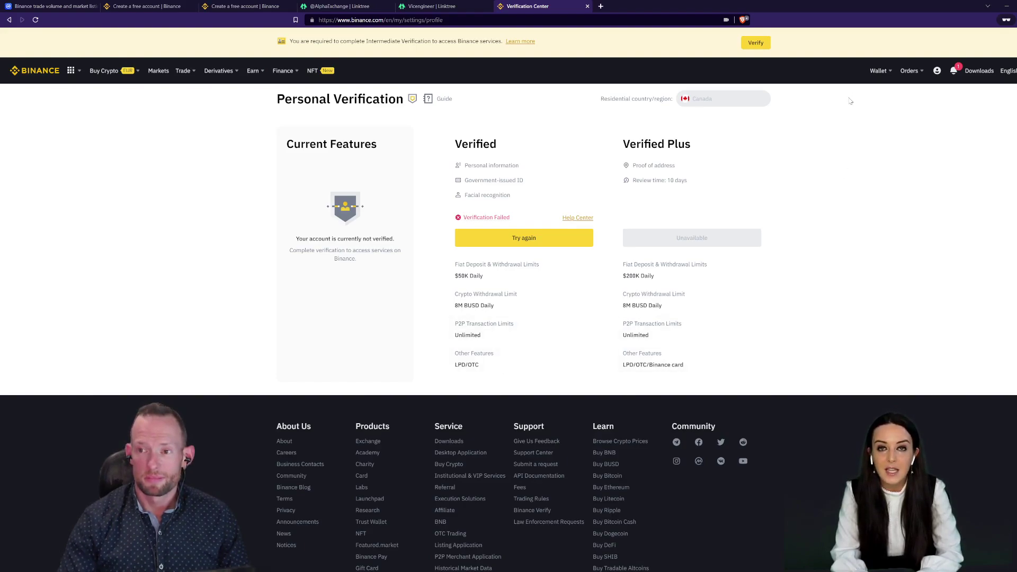
Return to the logged-in Binance homepage, now headed 'Verify your account'.
mouse_move(937, 72)
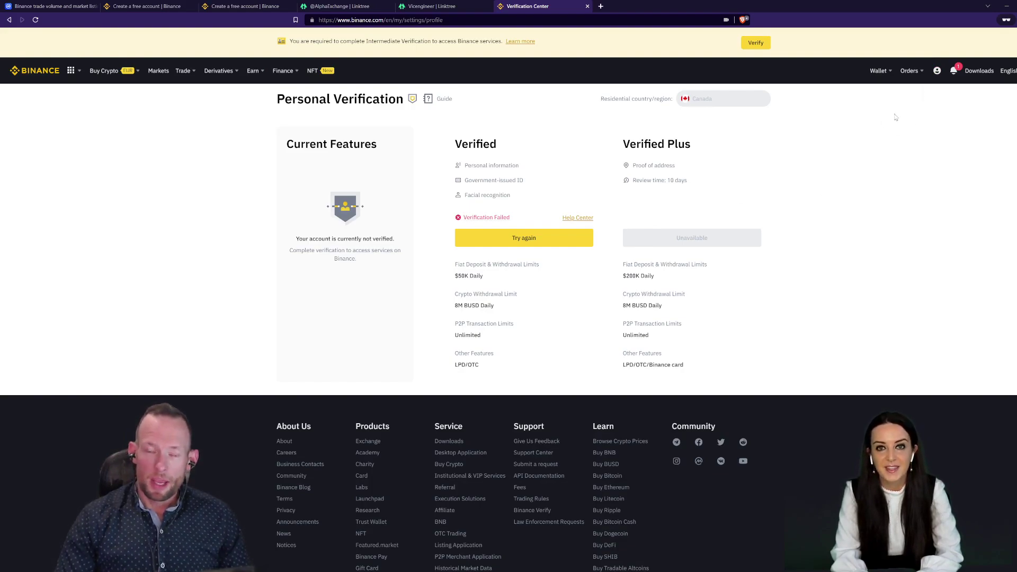
left_click(37, 72)
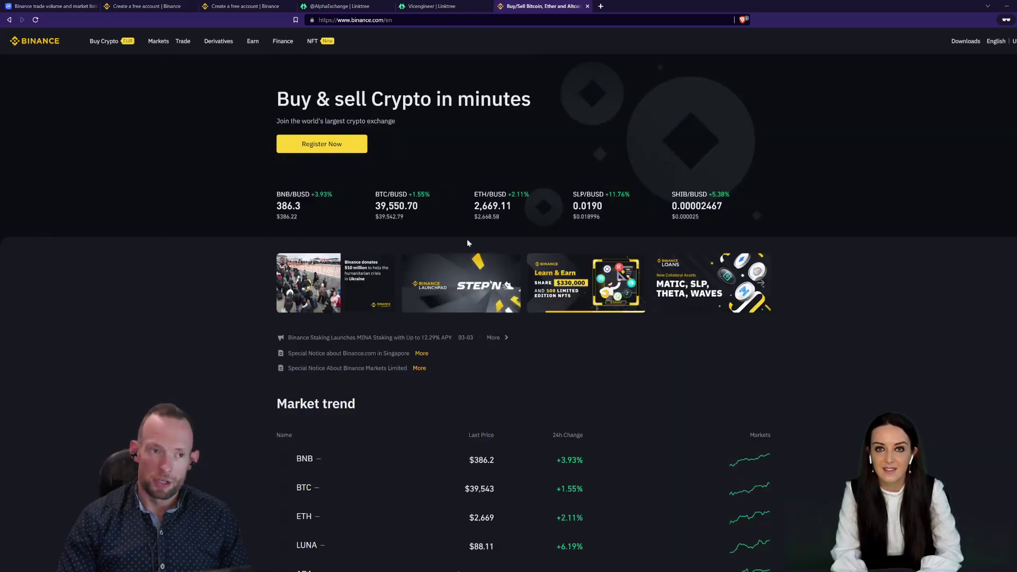
left_click(11, 21)
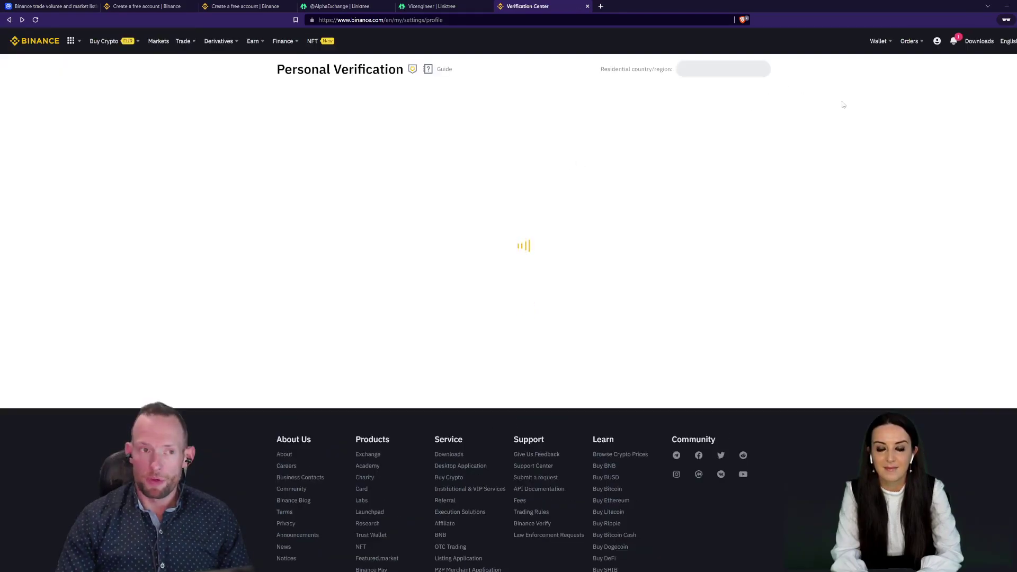
left_click(33, 72)
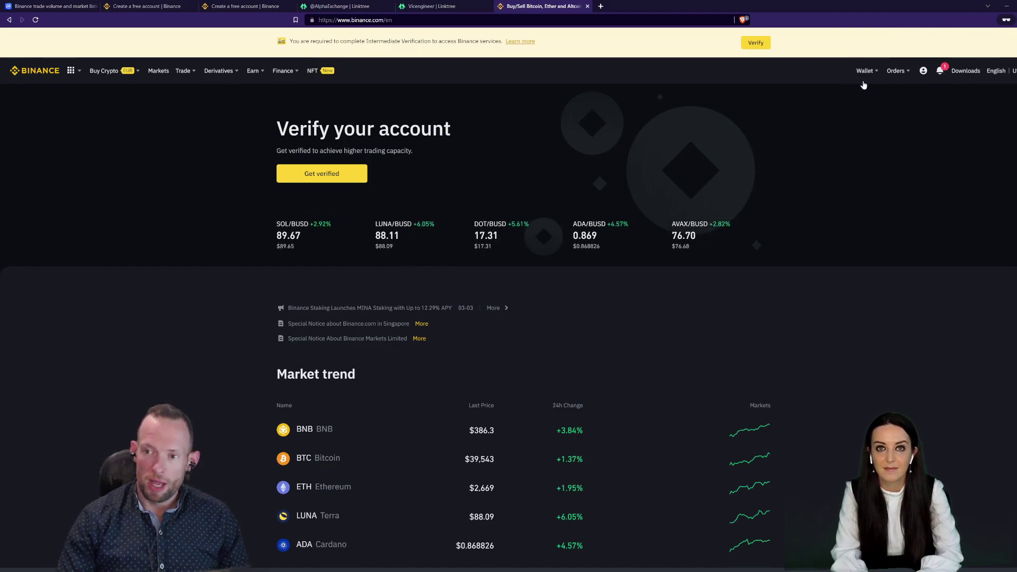
Bring up the profile dropdown listing Dashboard, Security, Identification and other account pages.
mouse_move(968, 76)
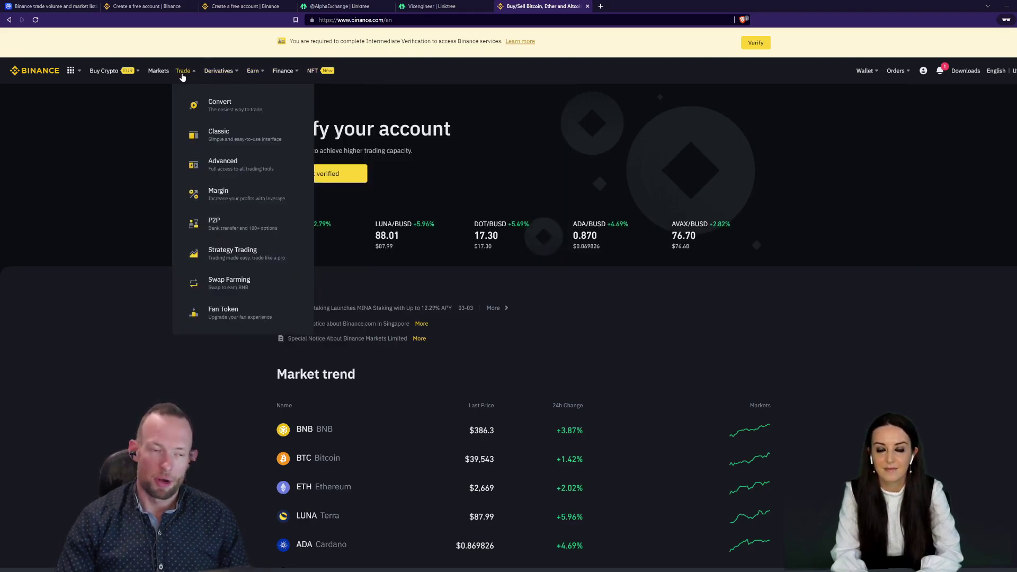
mouse_move(114, 73)
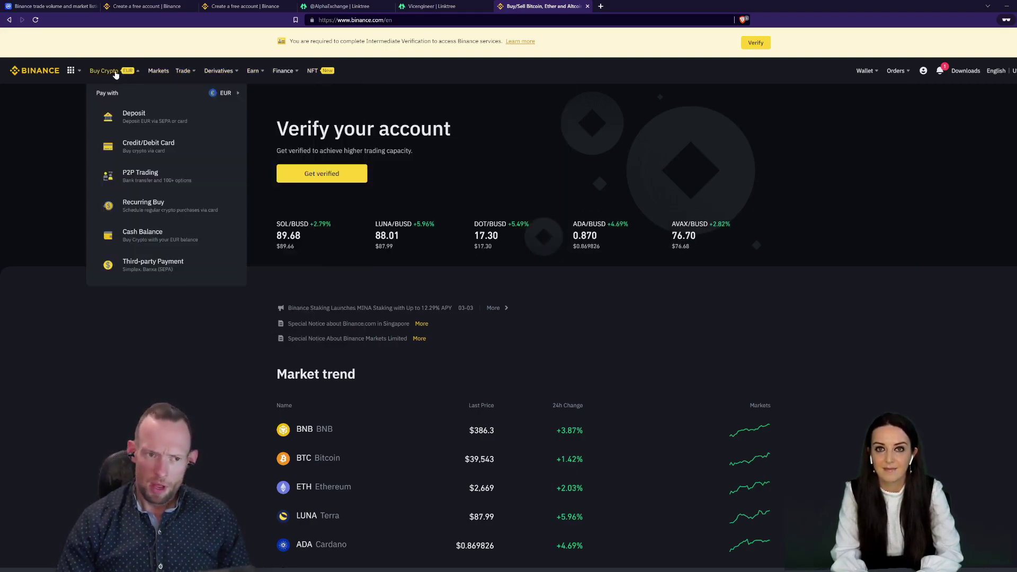
mouse_move(178, 73)
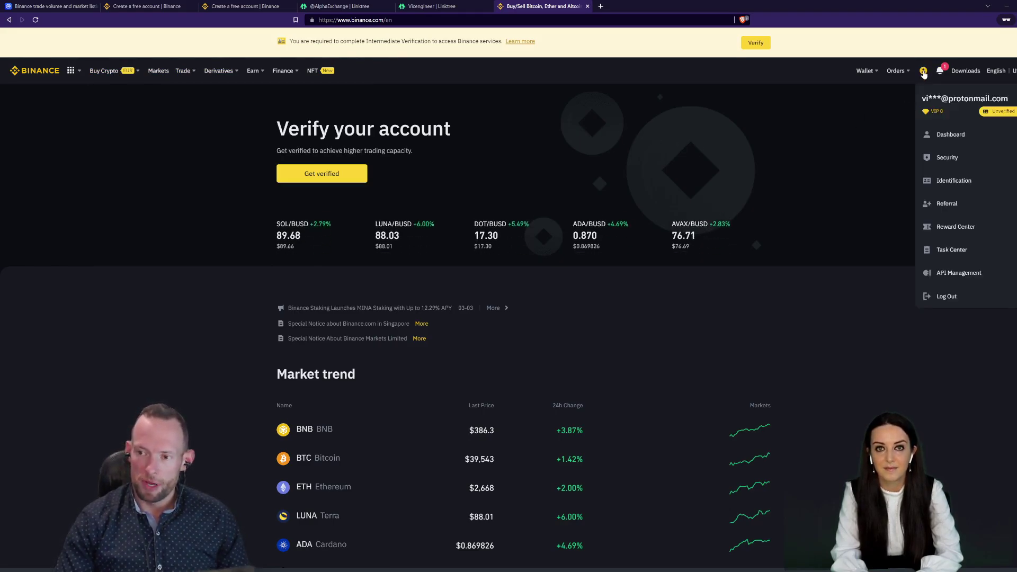
Go to Security settings and enable Binance/Google Authenticator, reaching the Download App step.
left_click(947, 158)
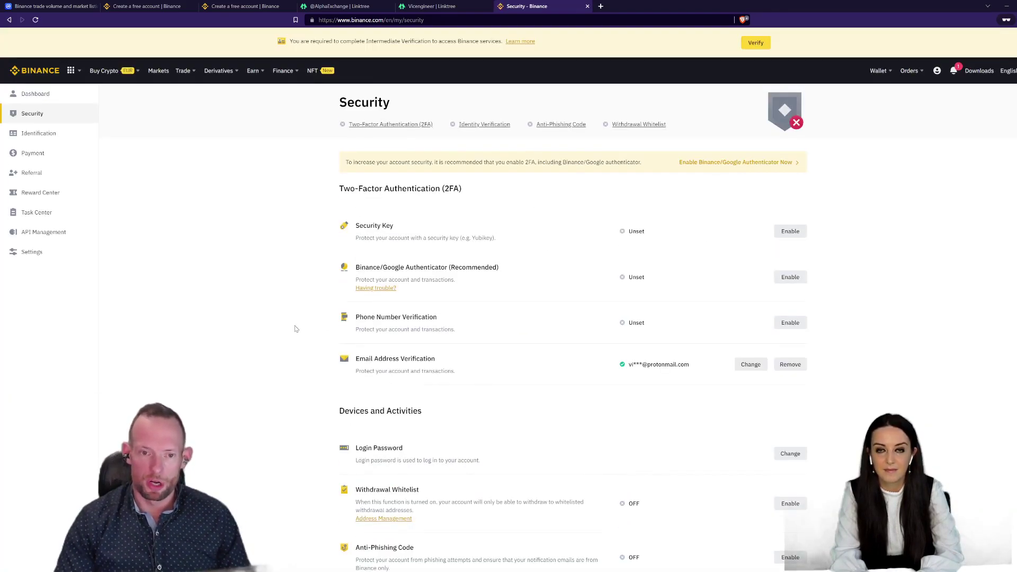
scroll(296, 329, "down", 2)
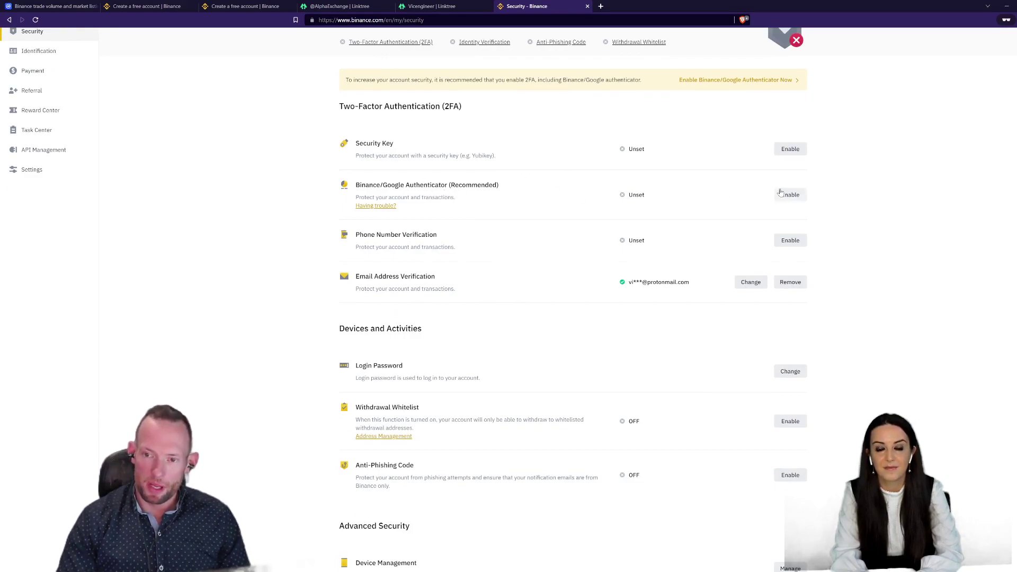
left_click(797, 200)
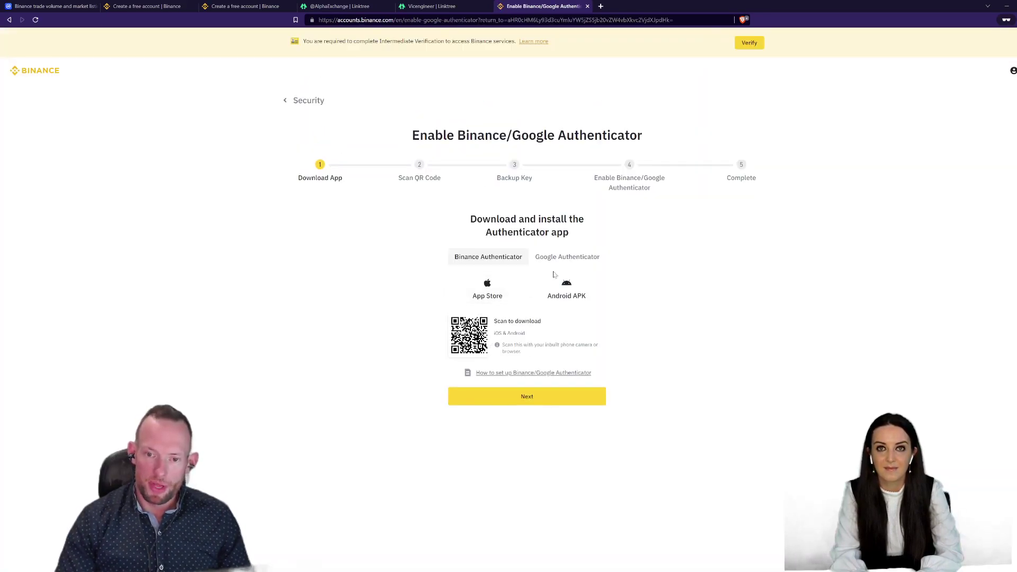
Preview the Google Authenticator setup through the QR code and secret key, then return to Security.
left_click(570, 259)
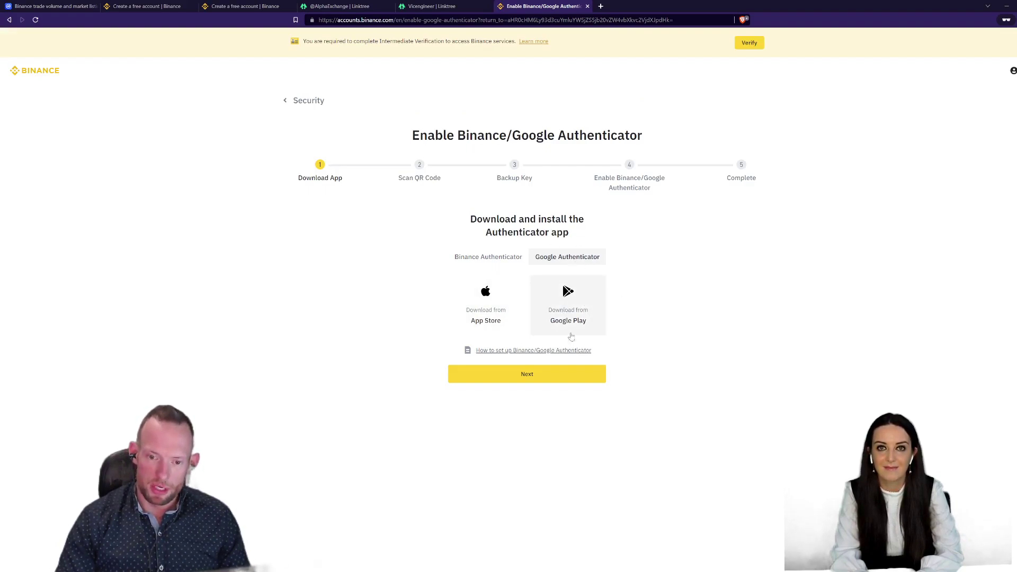
left_click(556, 381)
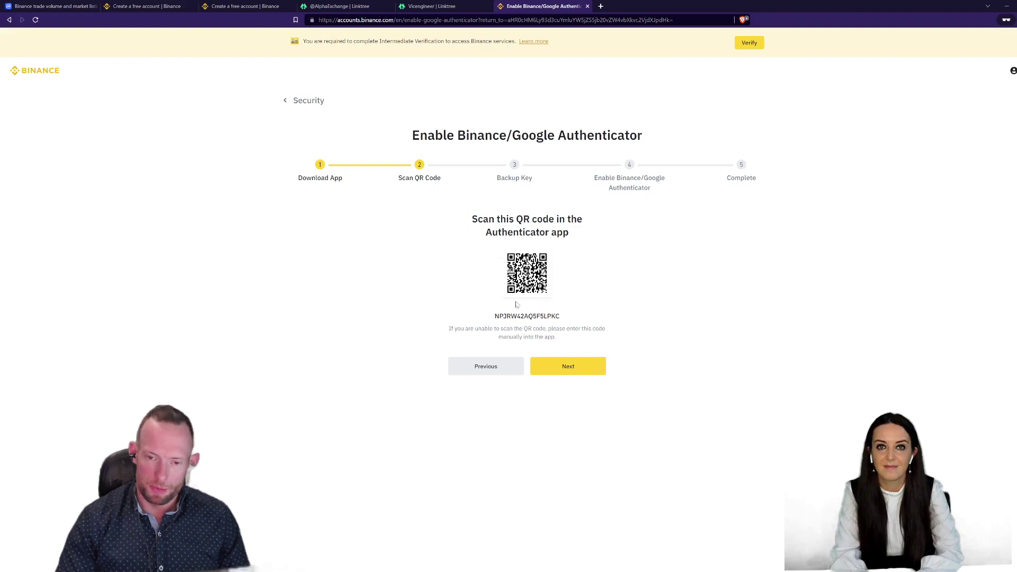
left_click_drag(496, 316, 562, 318)
left_click(581, 316)
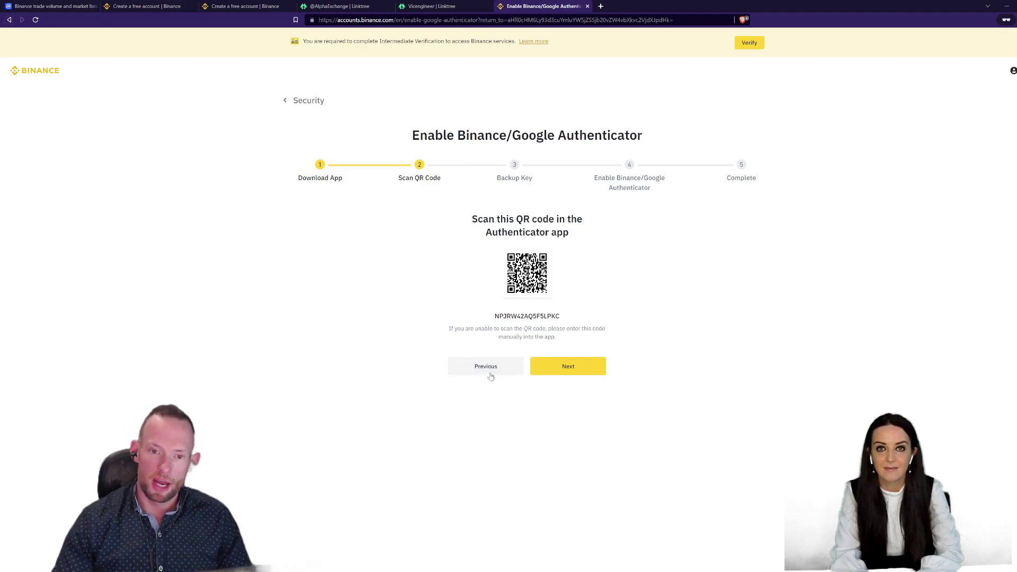
left_click(9, 19)
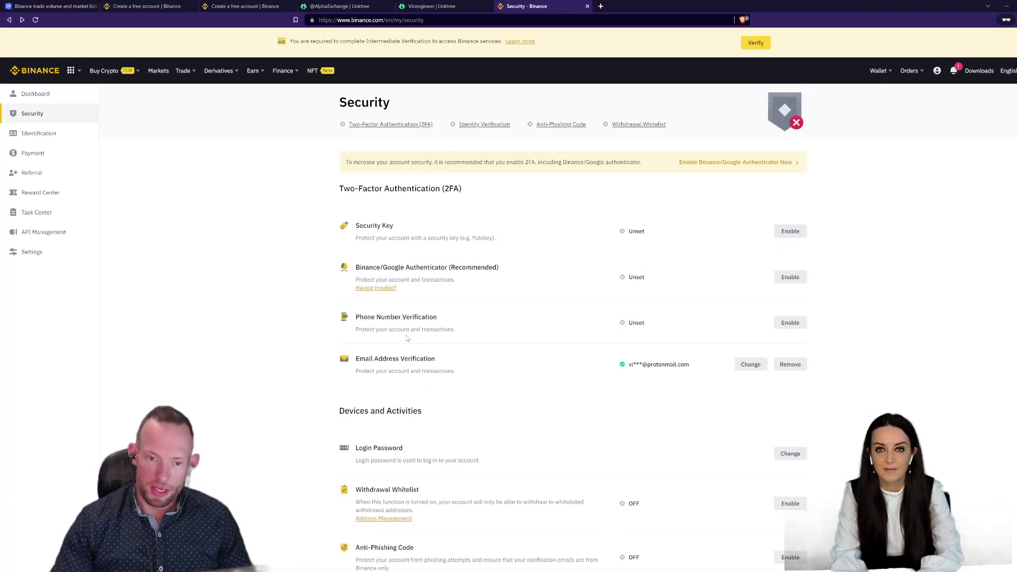
left_click_drag(370, 317, 473, 319)
left_click_drag(474, 366, 366, 362)
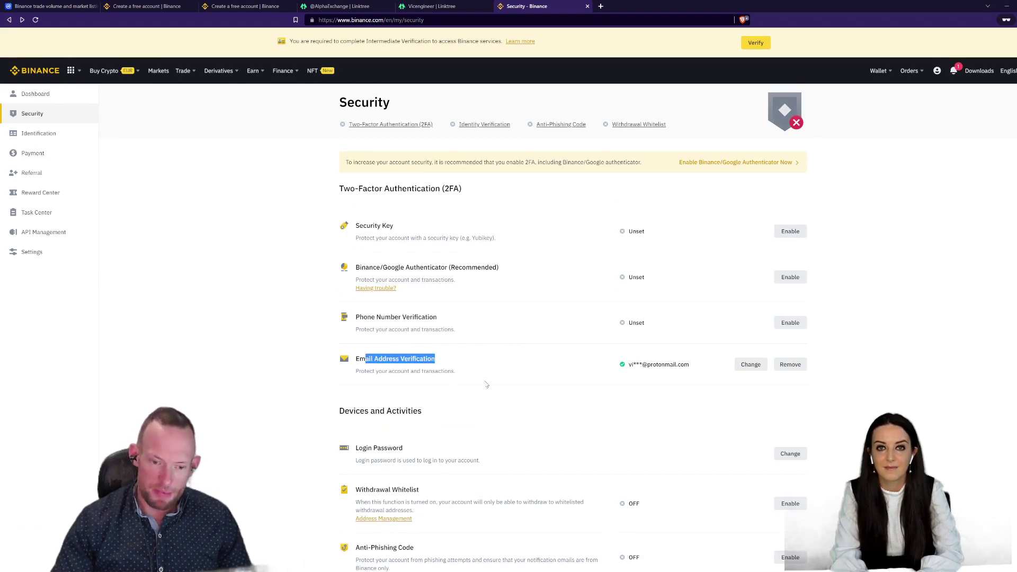
left_click(523, 408)
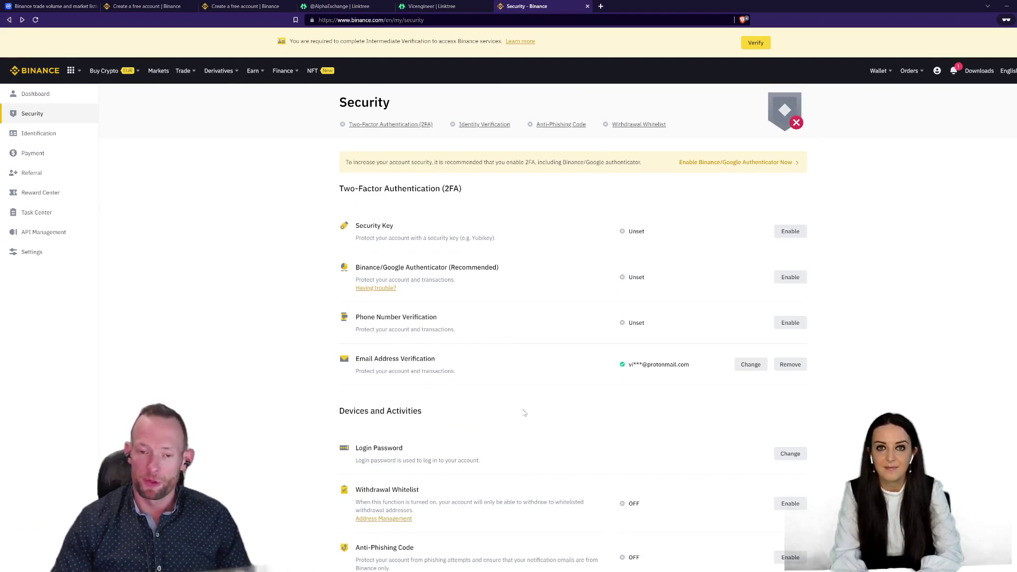
double_click(481, 238)
left_click(512, 245)
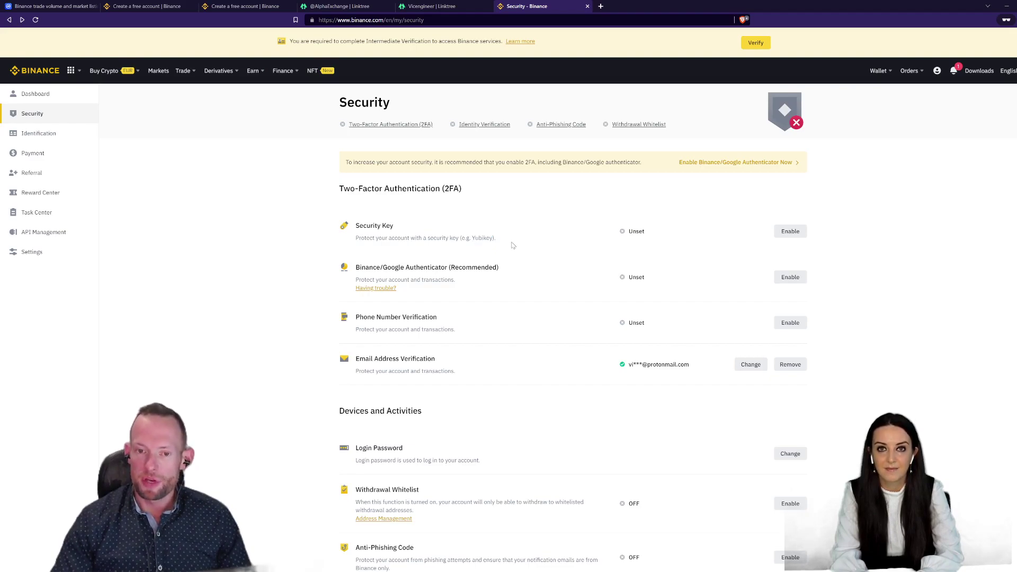